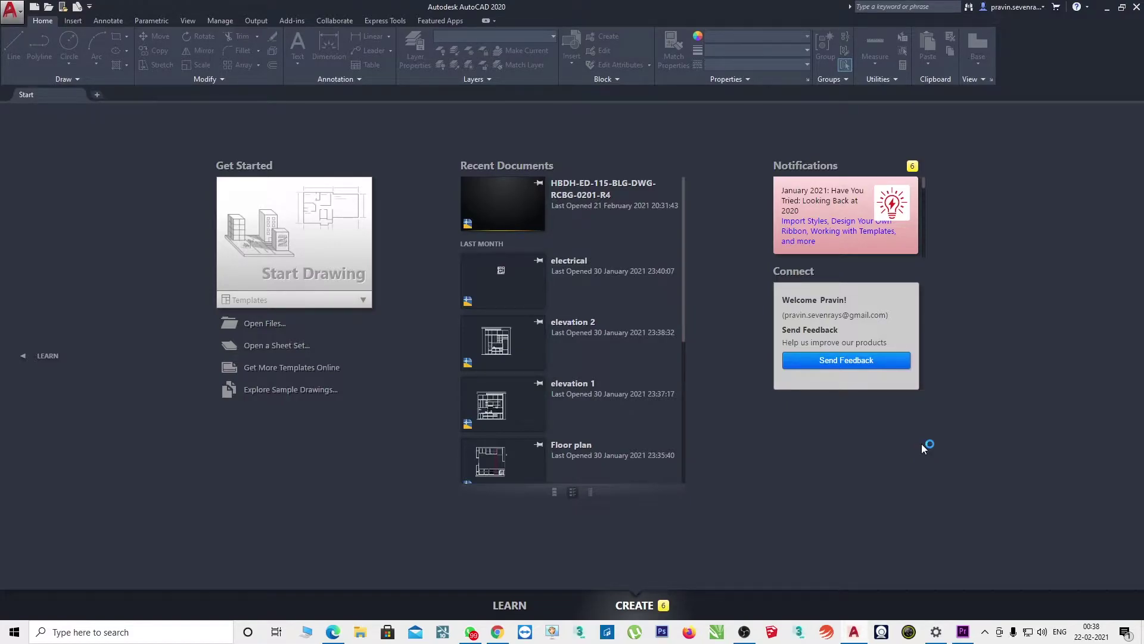
# Open the recent 'elevation 1' drawing from the Start page
pyautogui.click(923, 451)
pyautogui.click(478, 22)
pyautogui.click(504, 28)
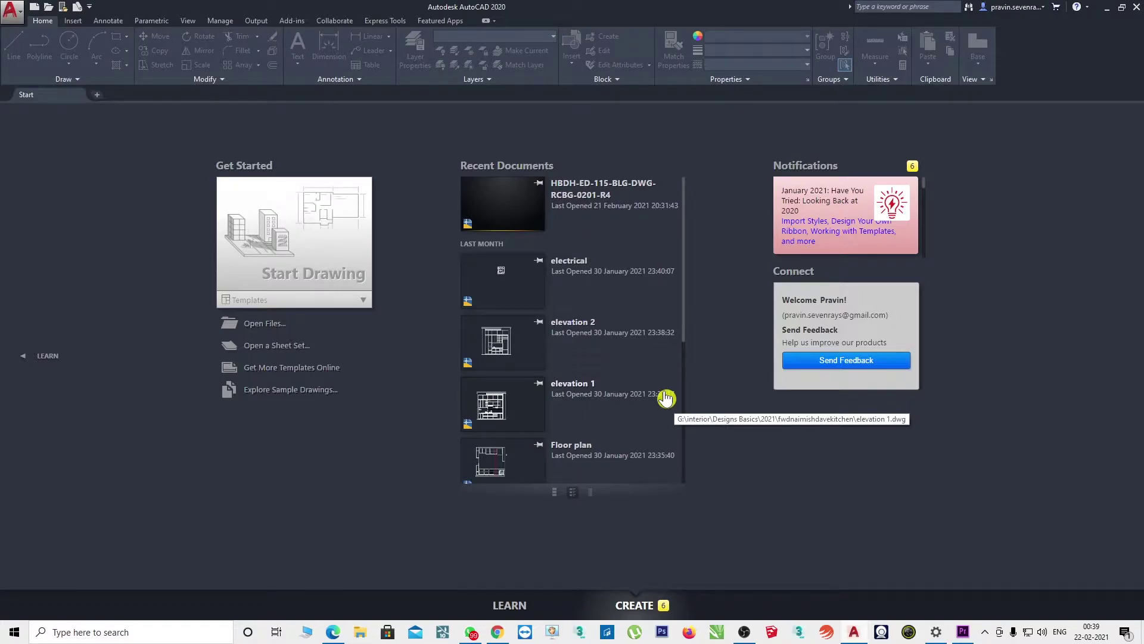
pyautogui.click(666, 399)
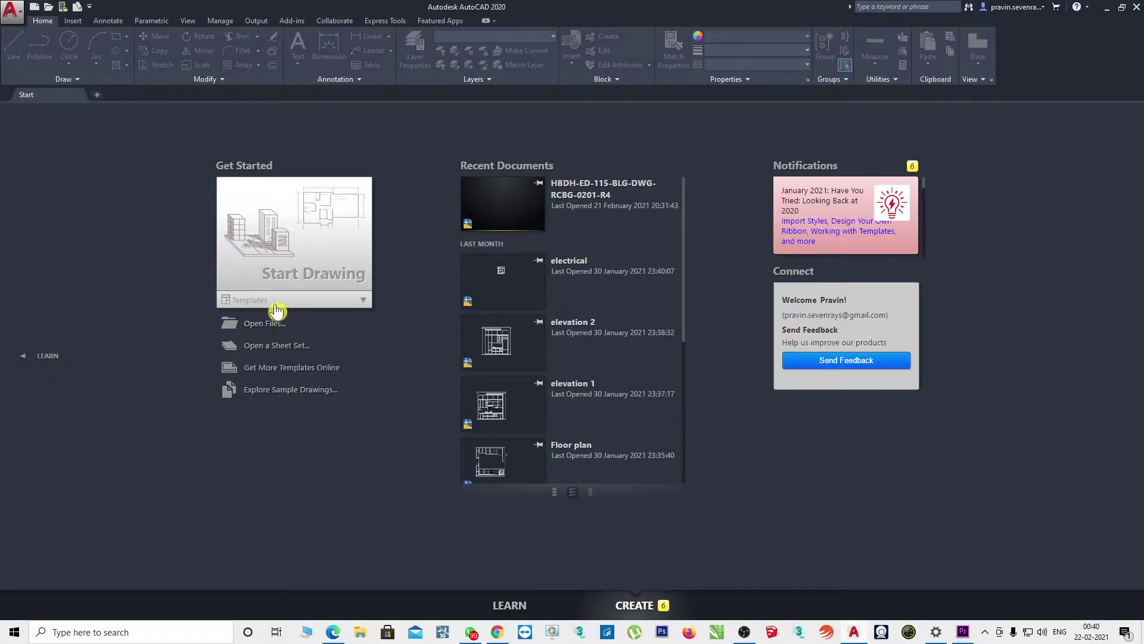
# Show the Start page's drawing template list, then close it and browse the page
pyautogui.click(361, 302)
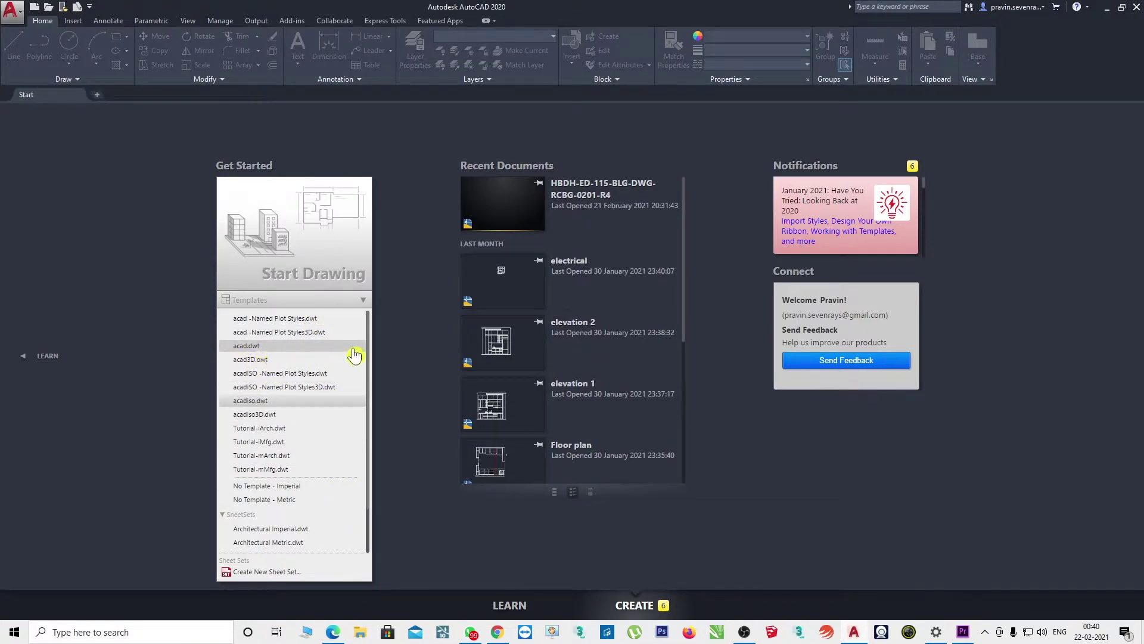
pyautogui.click(381, 322)
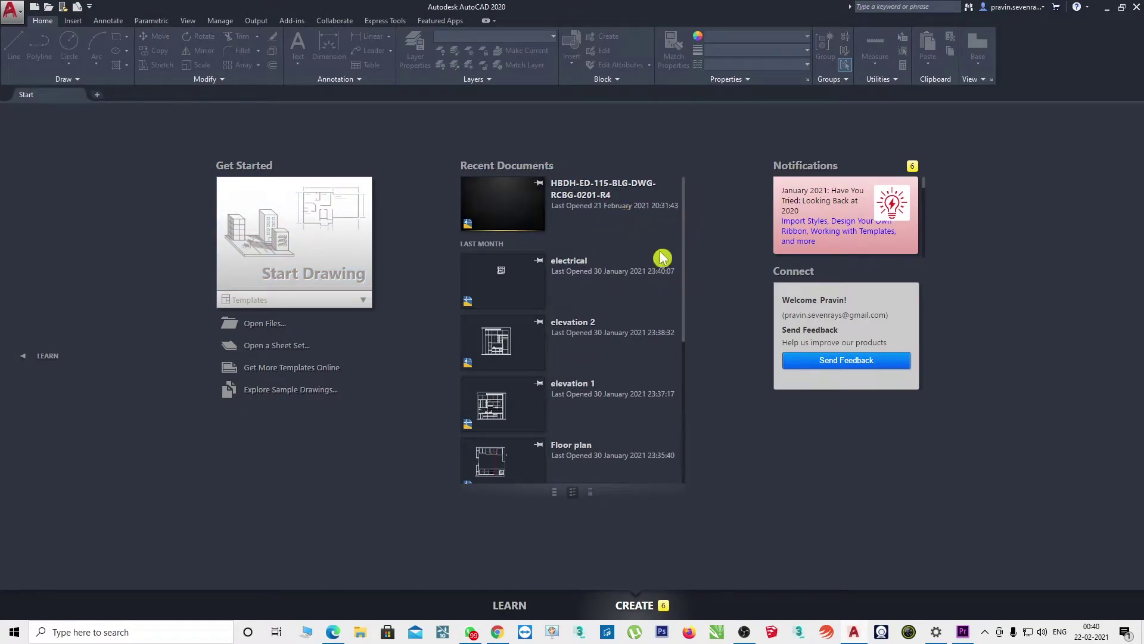
pyautogui.scroll(-1, 689, 264)
pyautogui.moveTo(688, 264); pyautogui.dragTo(690, 421)
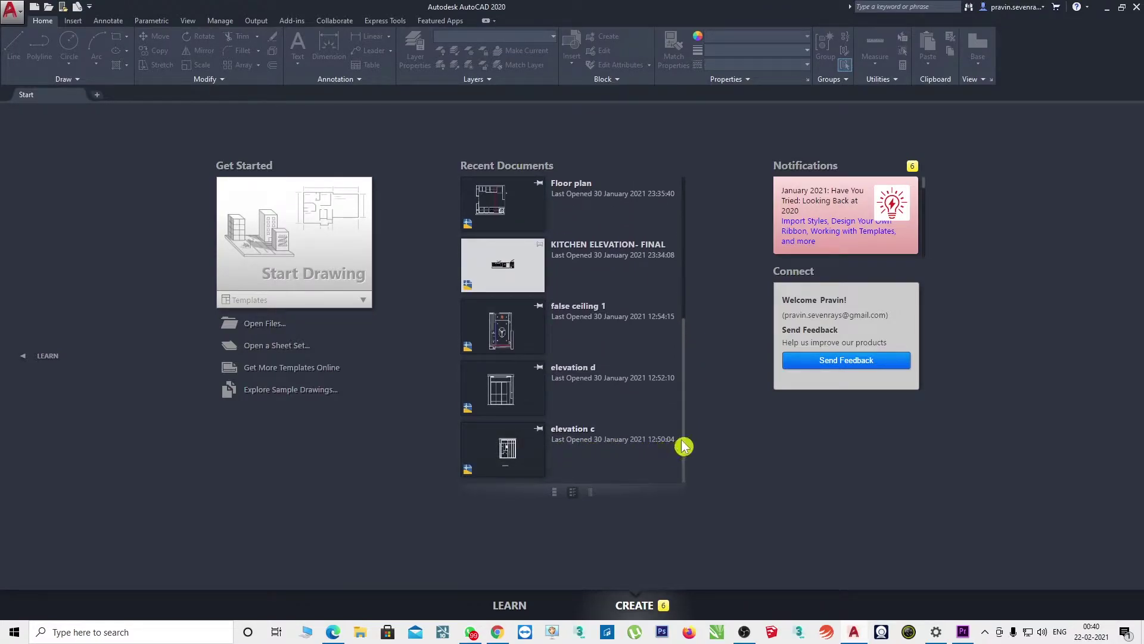
pyautogui.moveTo(684, 445); pyautogui.dragTo(660, 240)
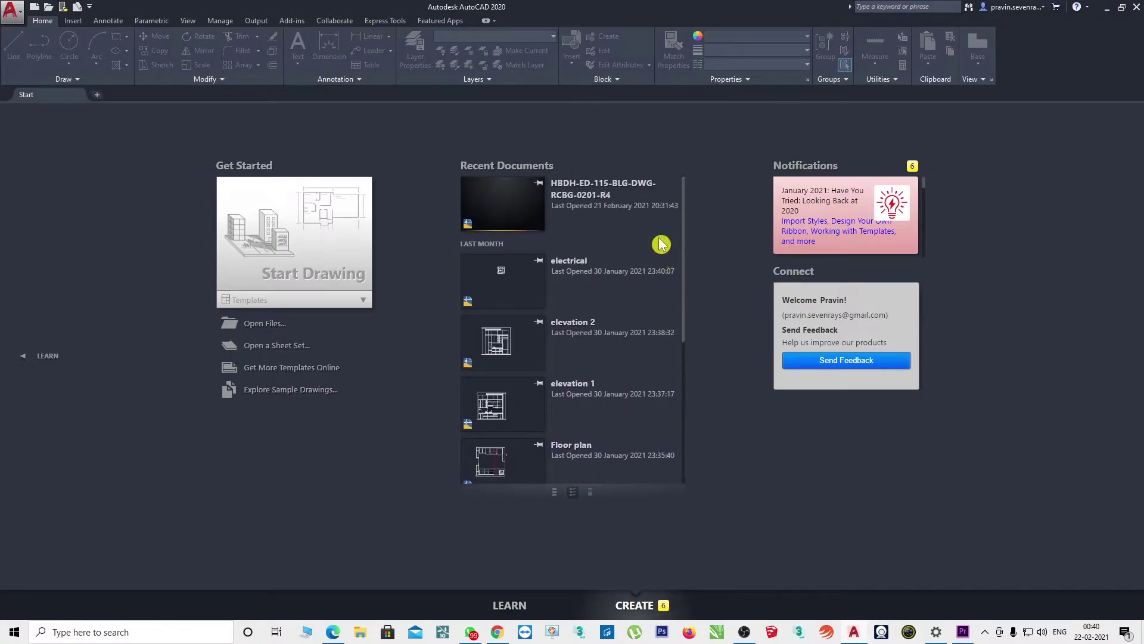
# Play the Learn page's 'Tour the User Interface' video, then return to the Create page
pyautogui.click(508, 606)
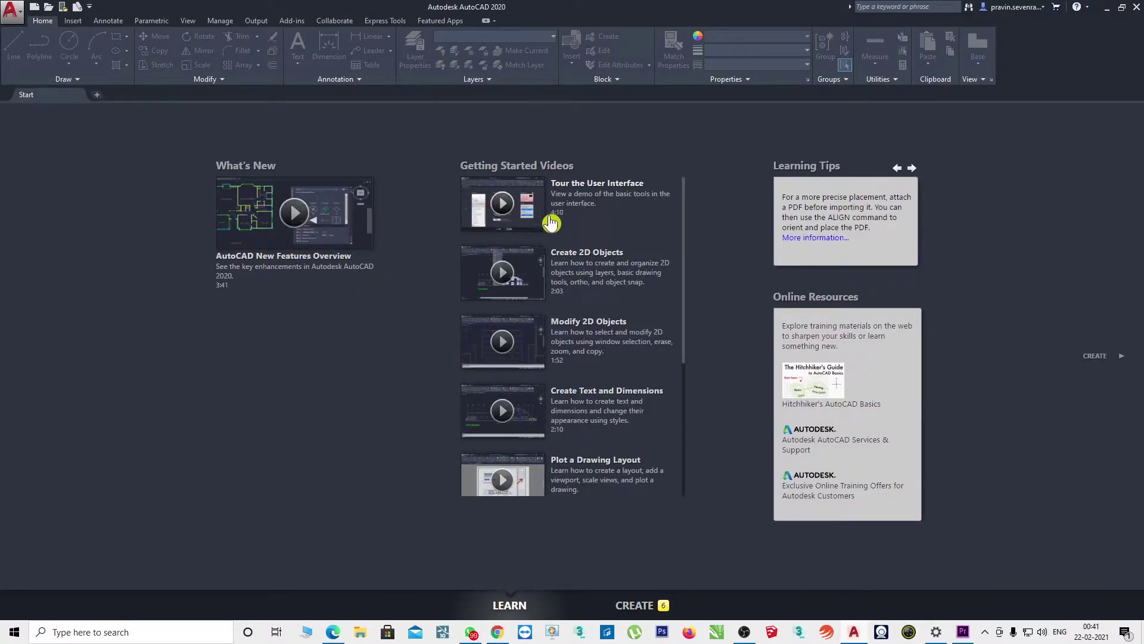
pyautogui.click(530, 229)
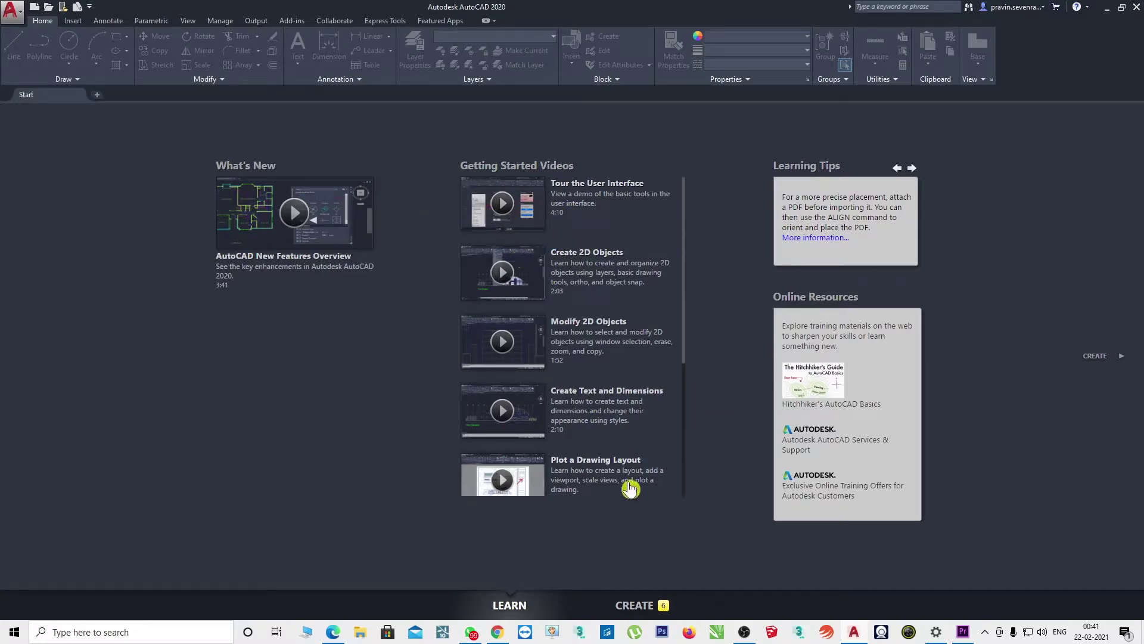
pyautogui.click(636, 609)
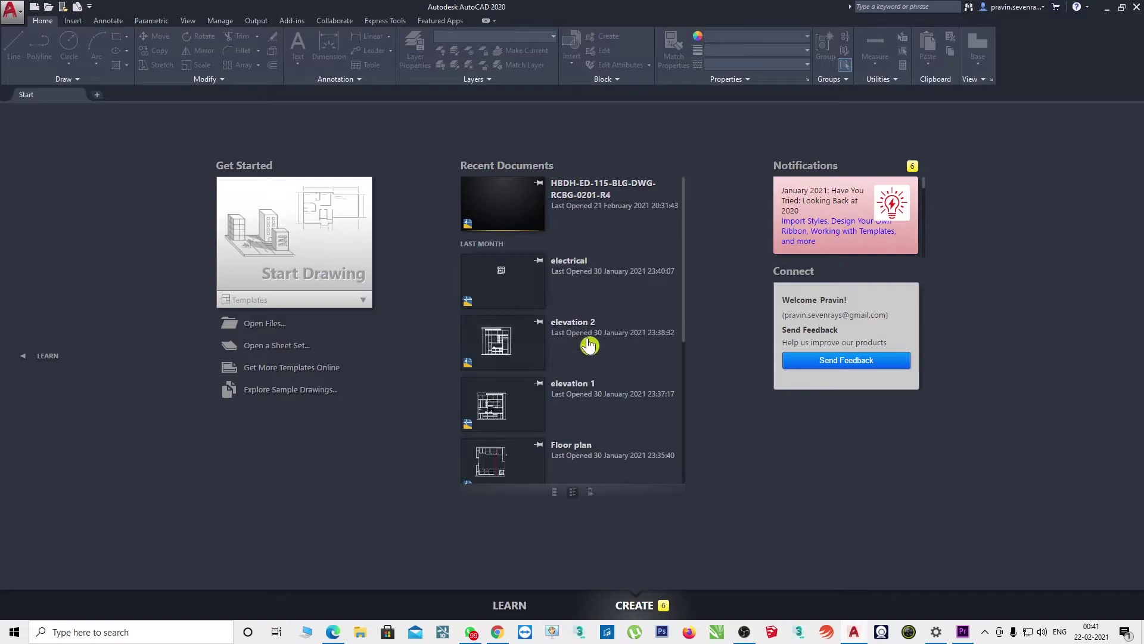
# Create the new blank drawing Drawing1.dwg and bring up the application menu
pyautogui.click(301, 286)
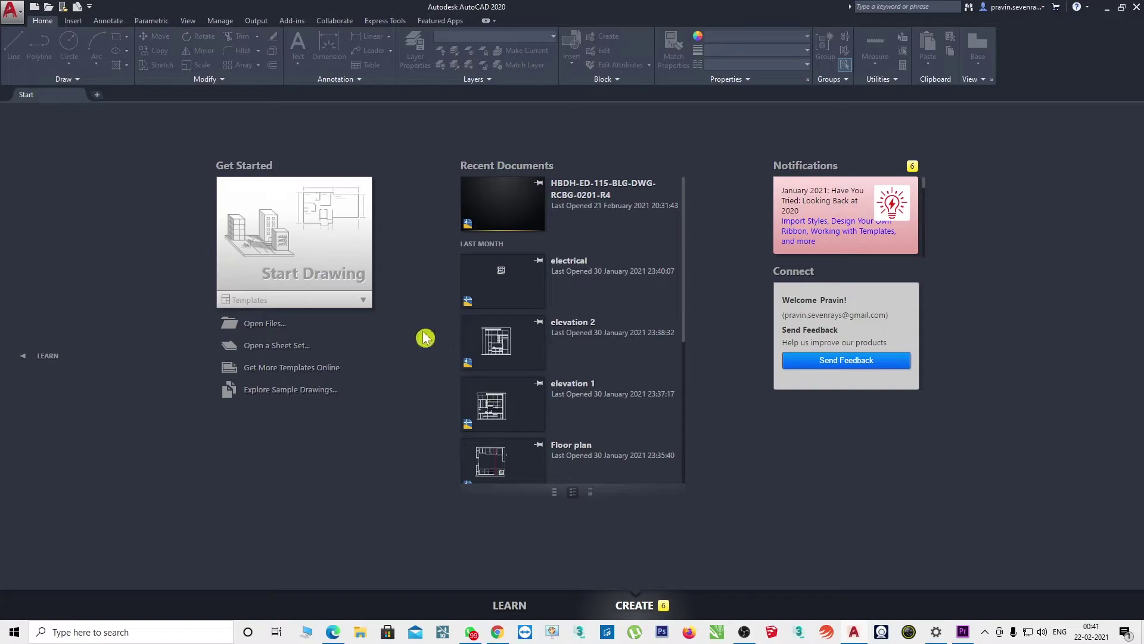
pyautogui.click(509, 365)
pyautogui.click(294, 256)
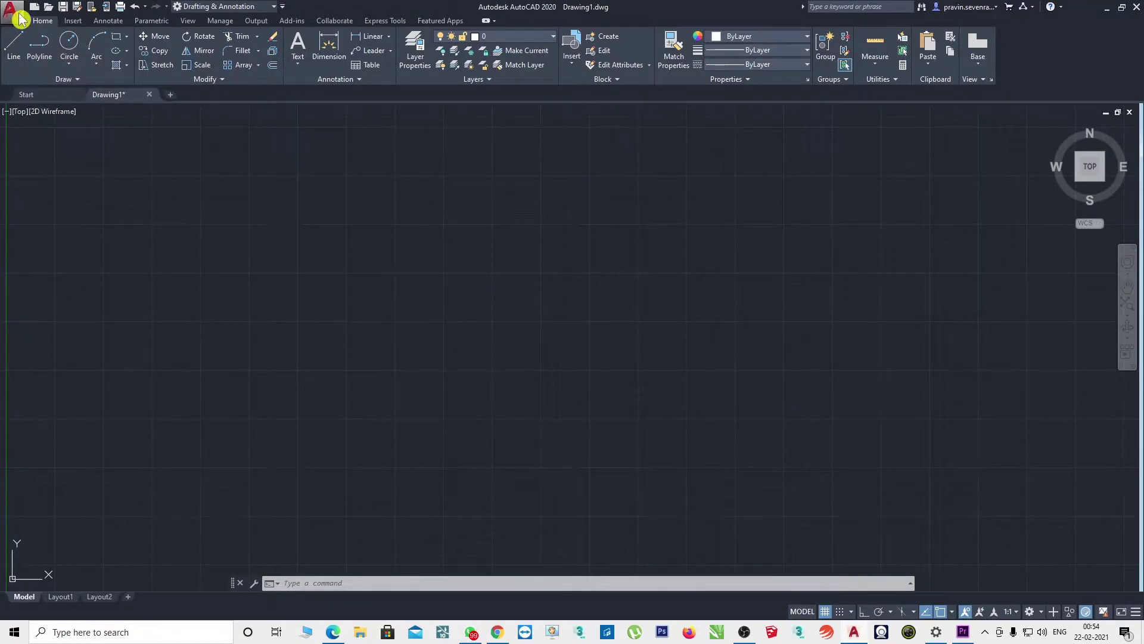
pyautogui.click(13, 10)
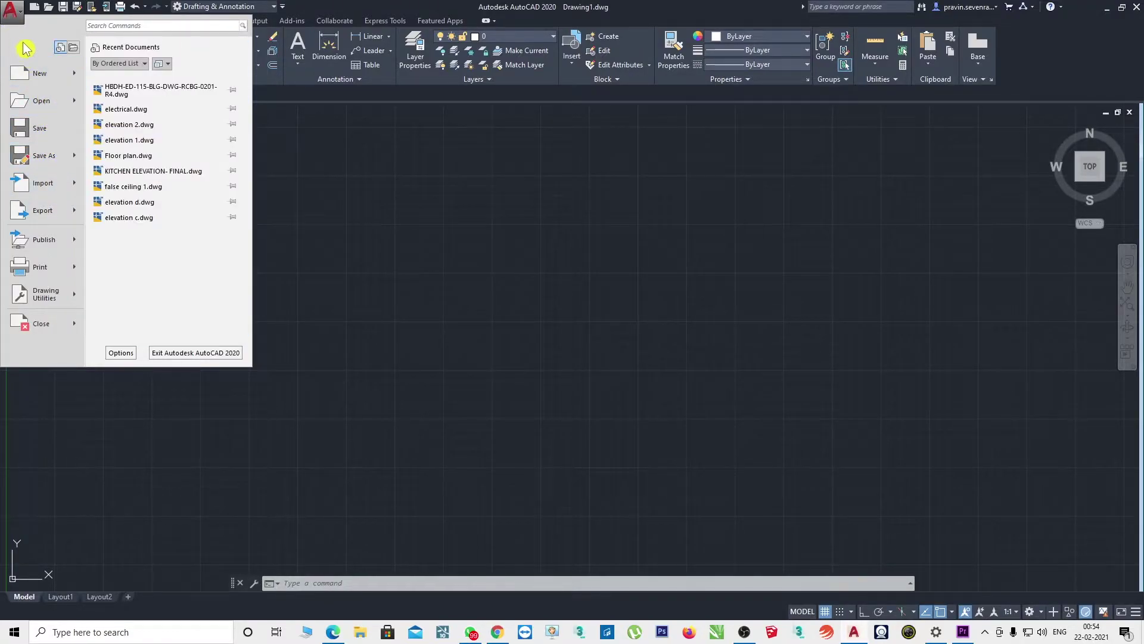
# Look over the application menu's Recent Documents list, then dismiss the menu
pyautogui.click(146, 90)
pyautogui.click(462, 172)
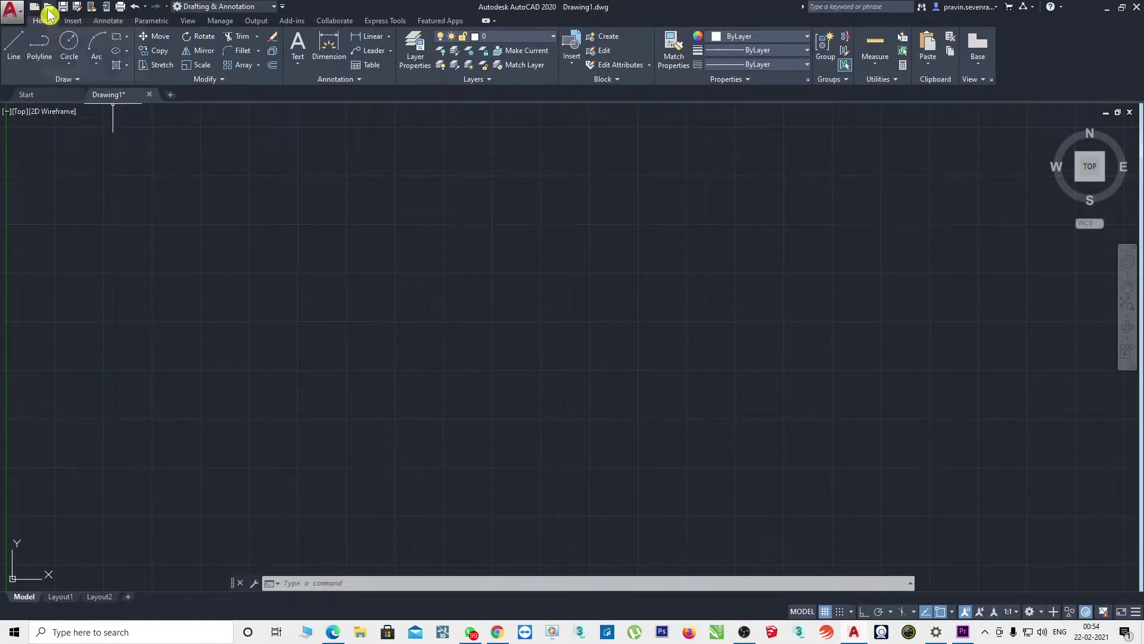
pyautogui.click(37, 12)
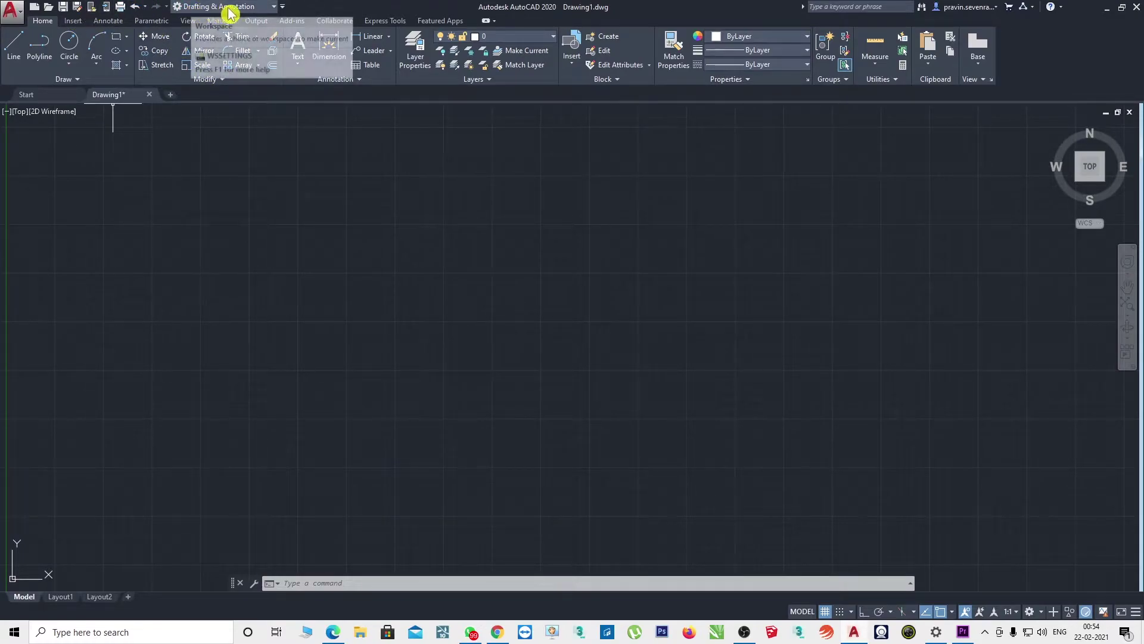
pyautogui.click(274, 7)
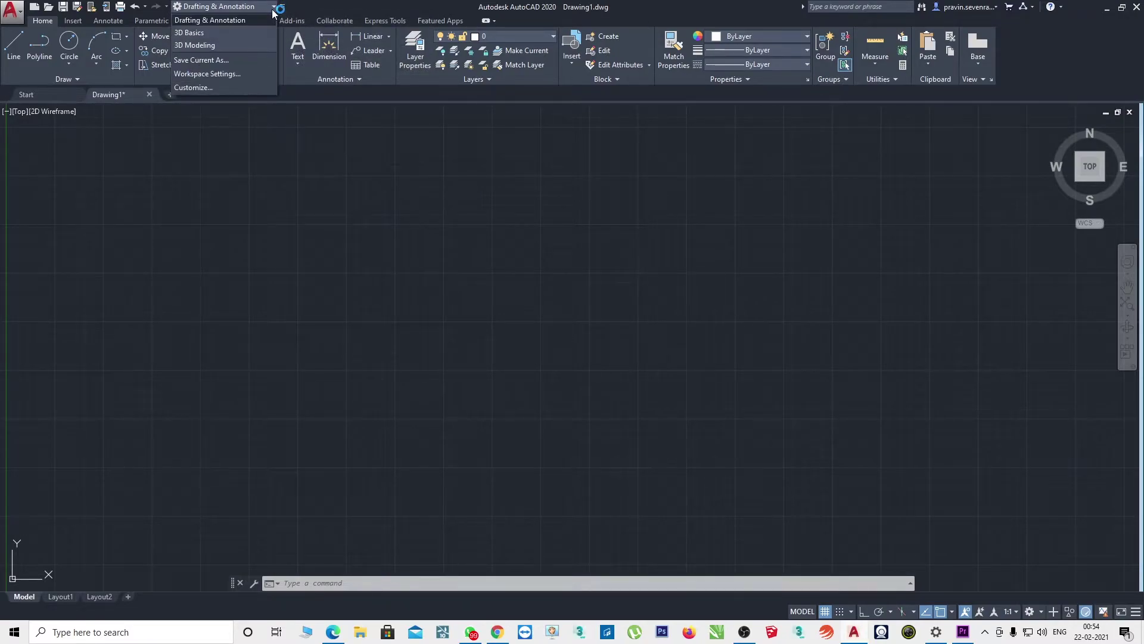
pyautogui.click(238, 20)
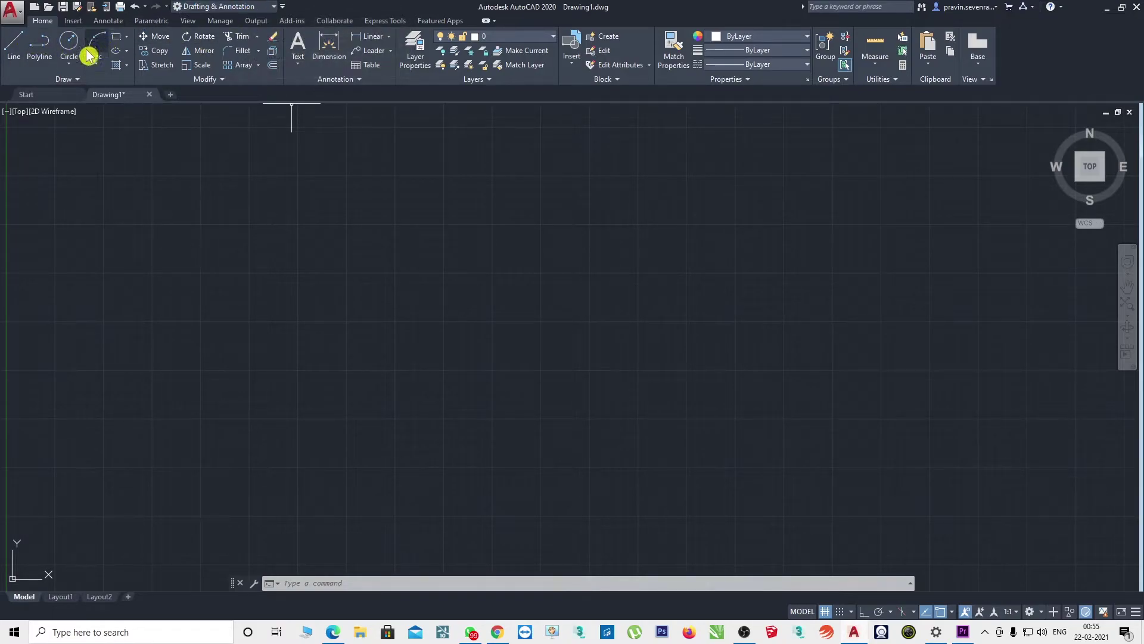
pyautogui.click(251, 7)
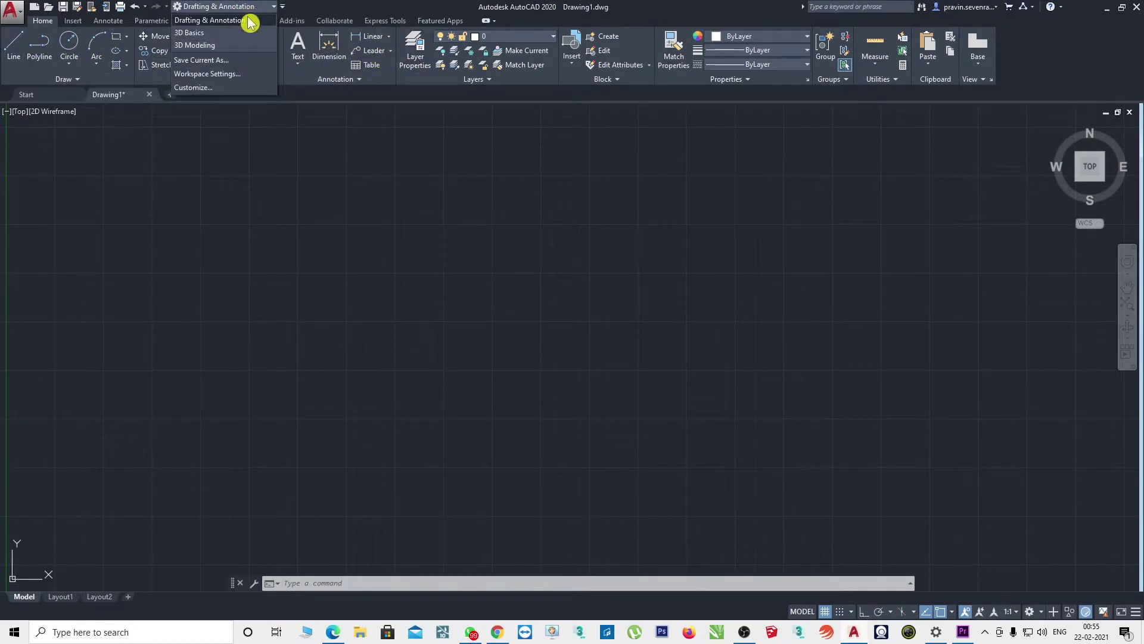
pyautogui.click(221, 34)
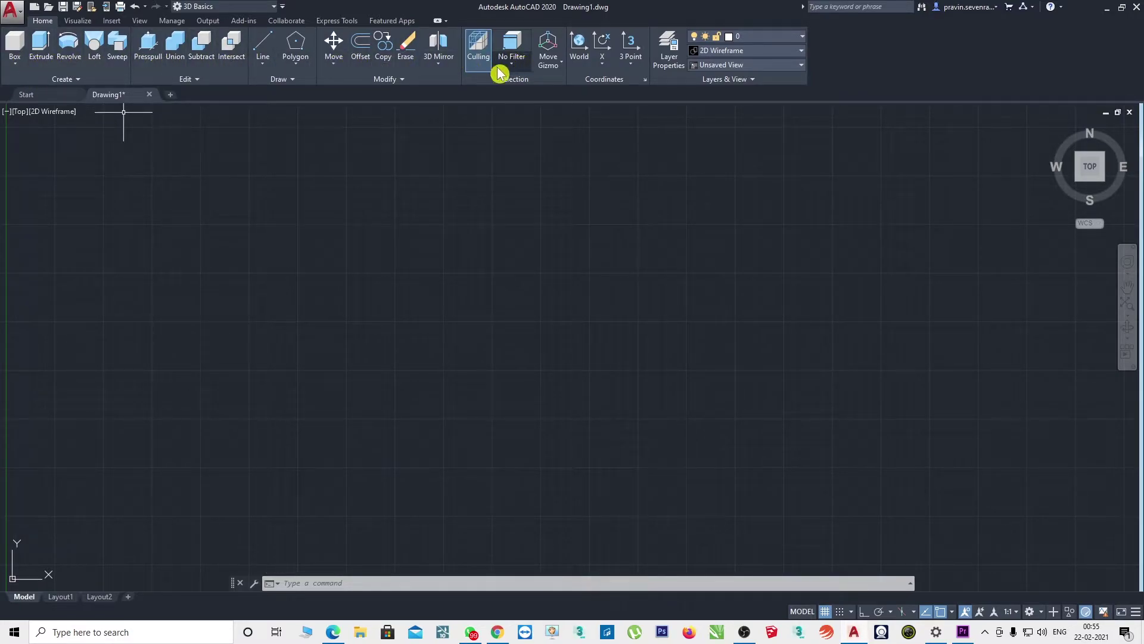
pyautogui.click(249, 7)
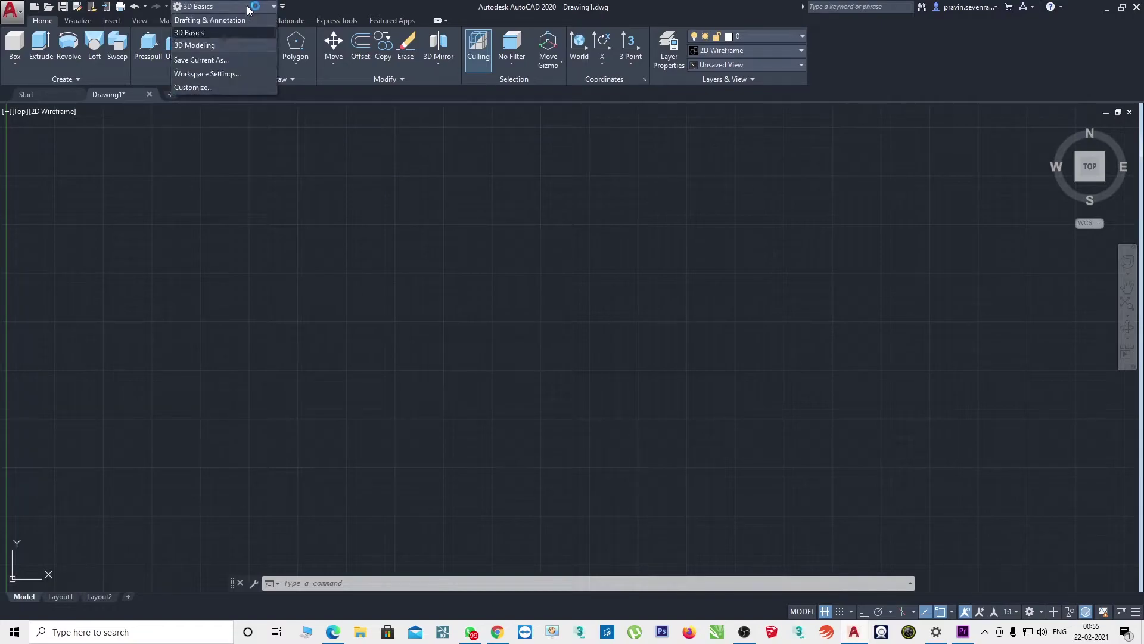
pyautogui.click(206, 46)
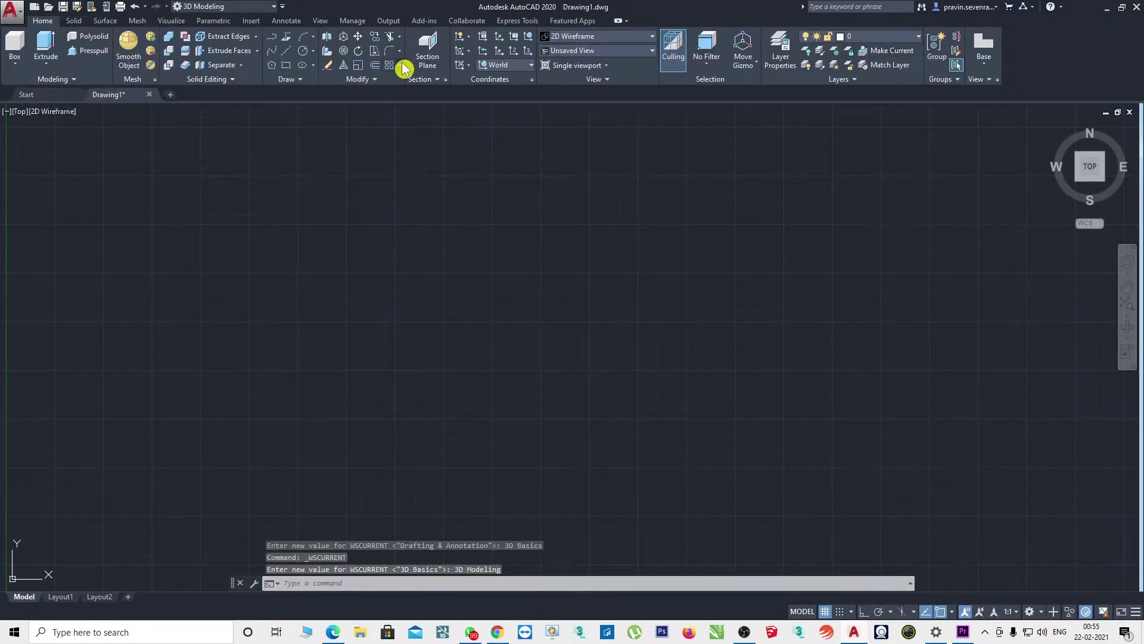
pyautogui.click(239, 7)
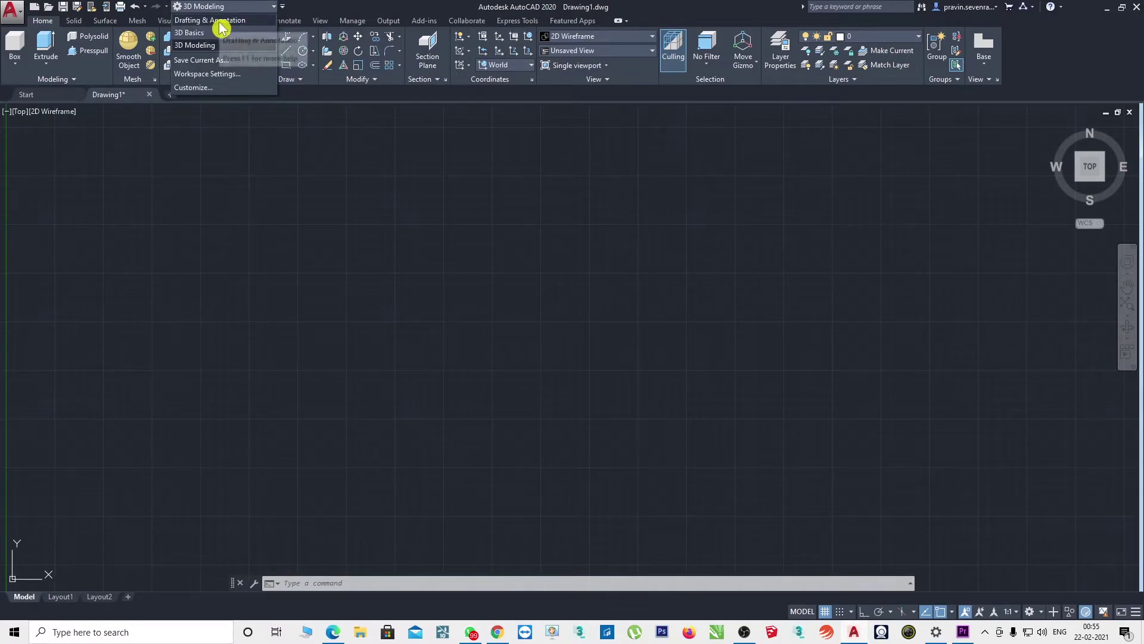
pyautogui.click(219, 22)
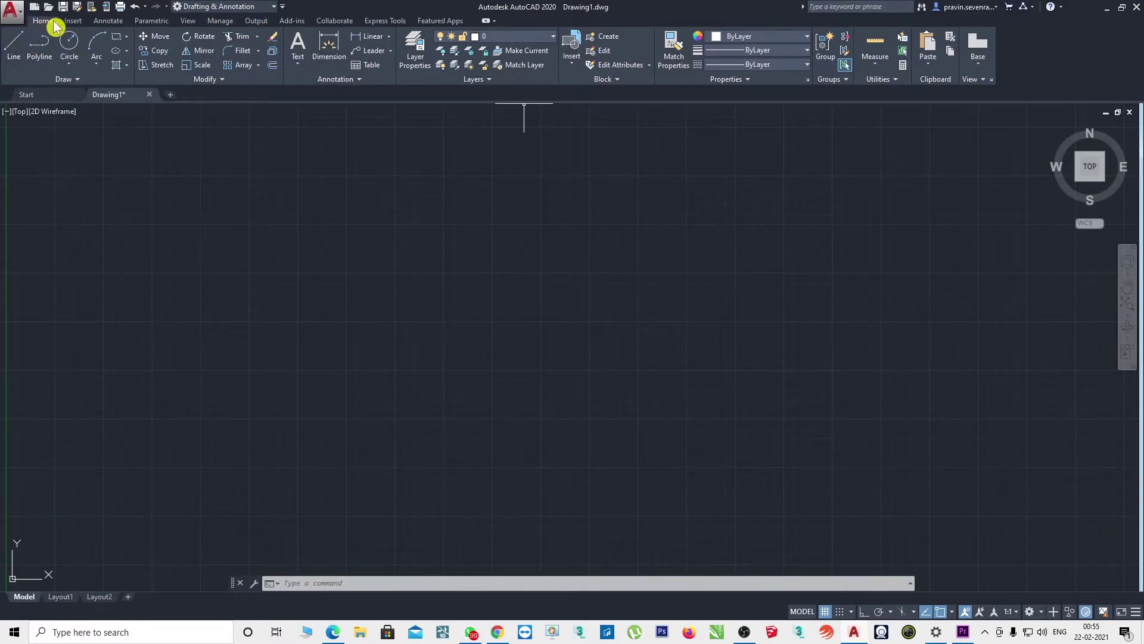
pyautogui.click(17, 52)
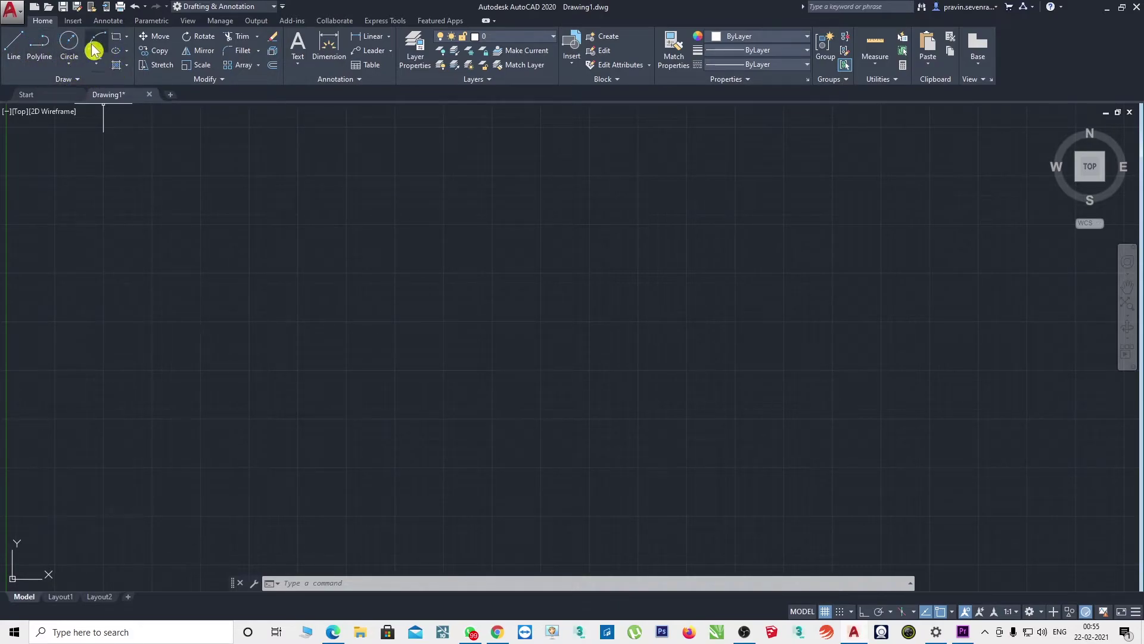
pyautogui.click(77, 84)
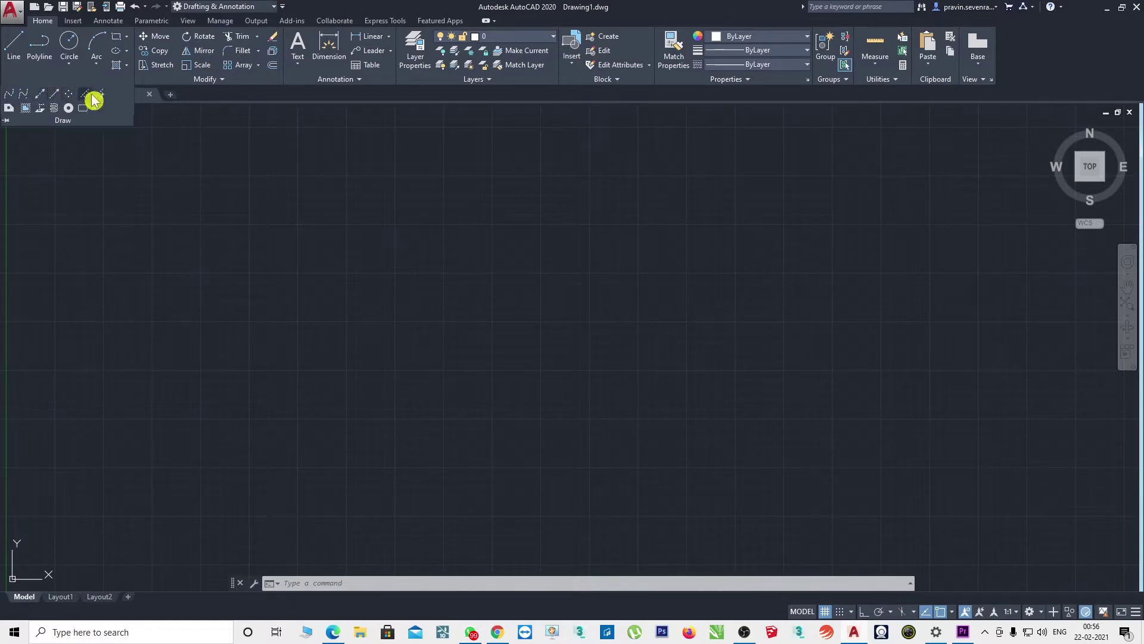
pyautogui.click(158, 117)
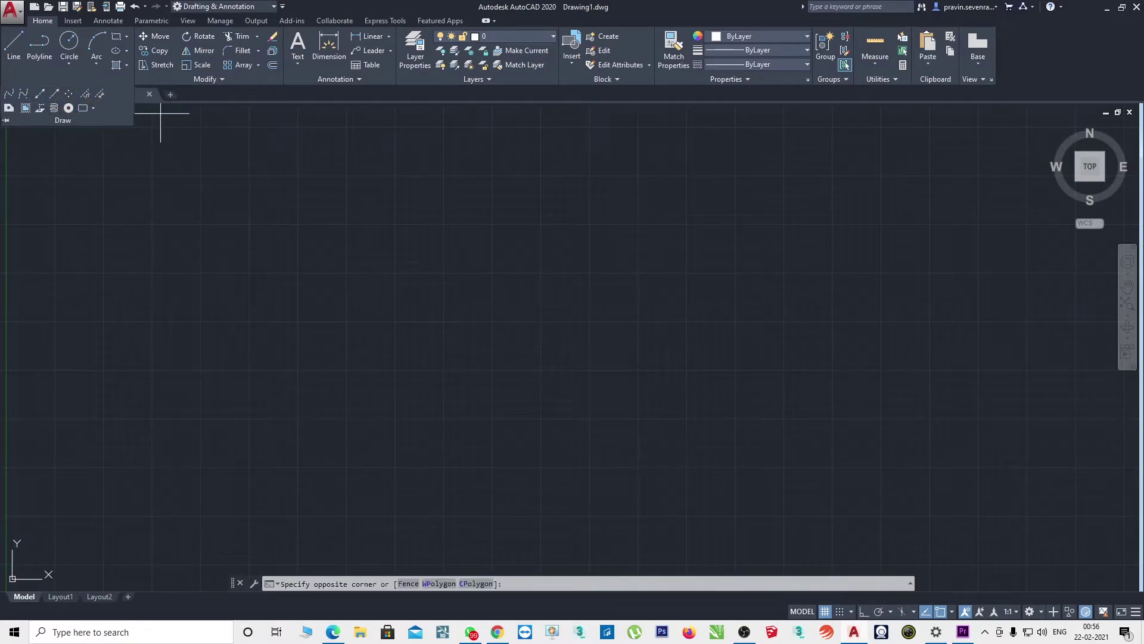
pyautogui.click(224, 84)
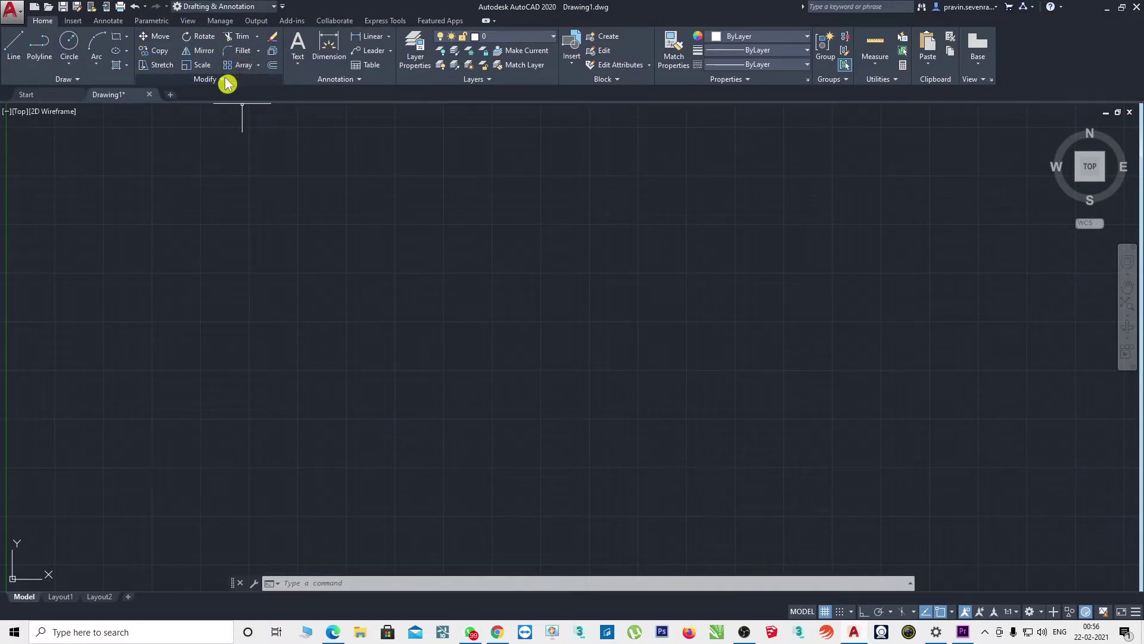
pyautogui.click(227, 85)
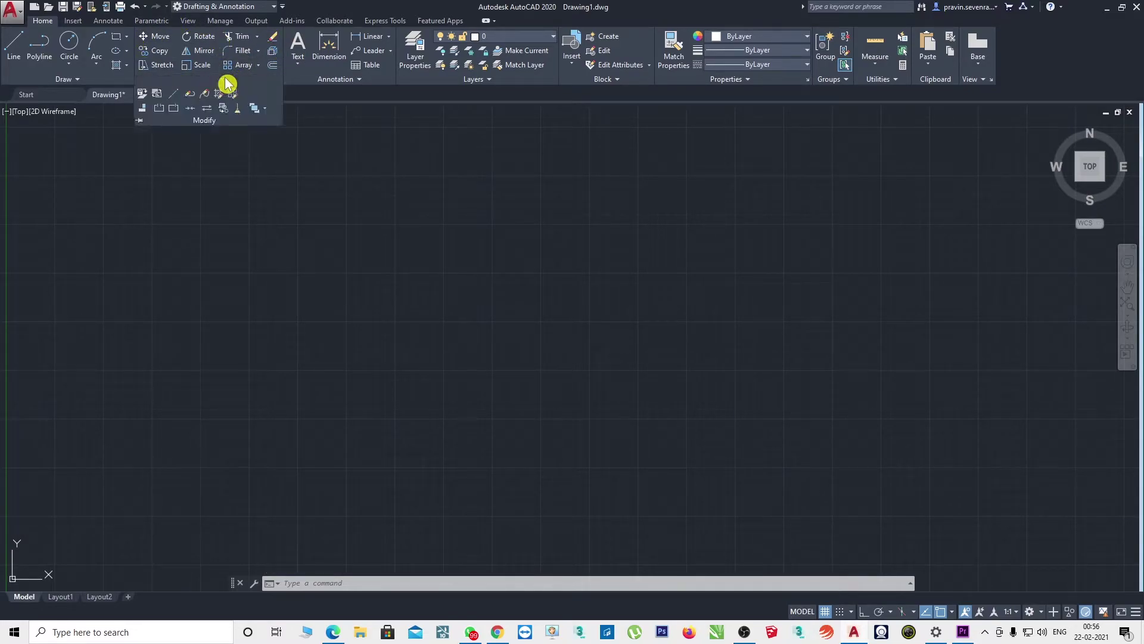
pyautogui.click(360, 80)
pyautogui.write('dfs')
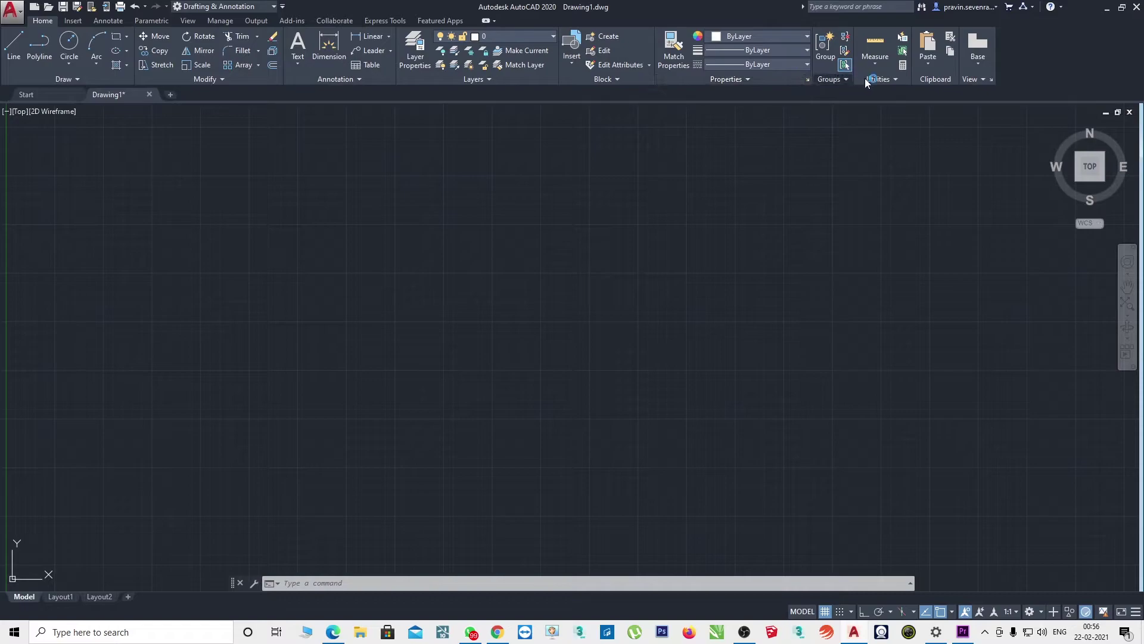
pyautogui.click(568, 239)
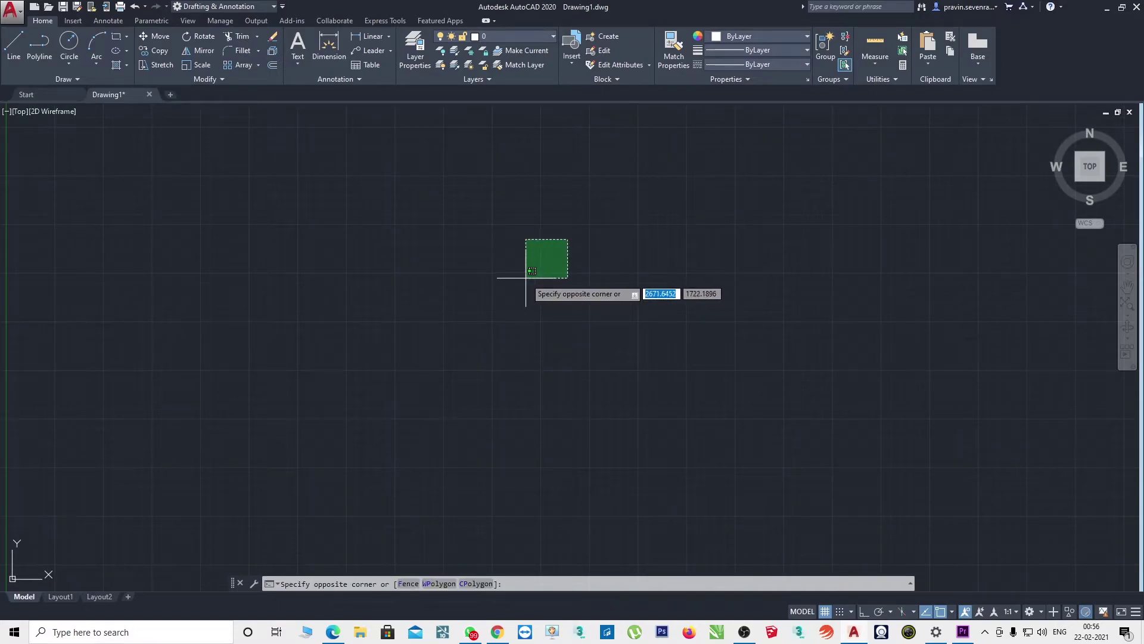
pyautogui.press('Escape')
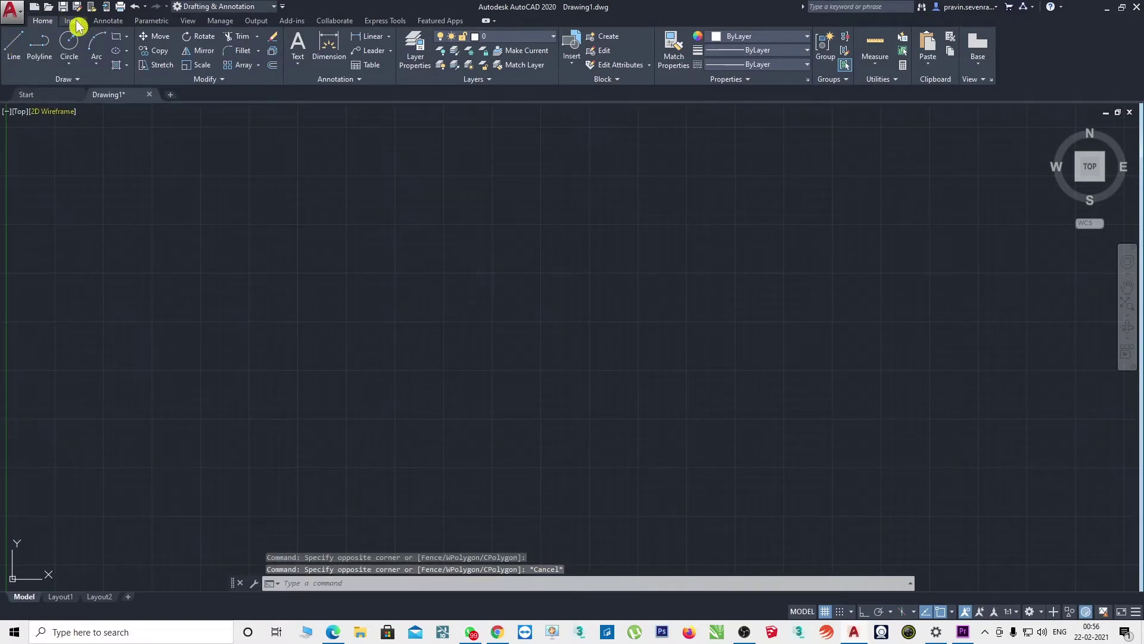
pyautogui.click(74, 21)
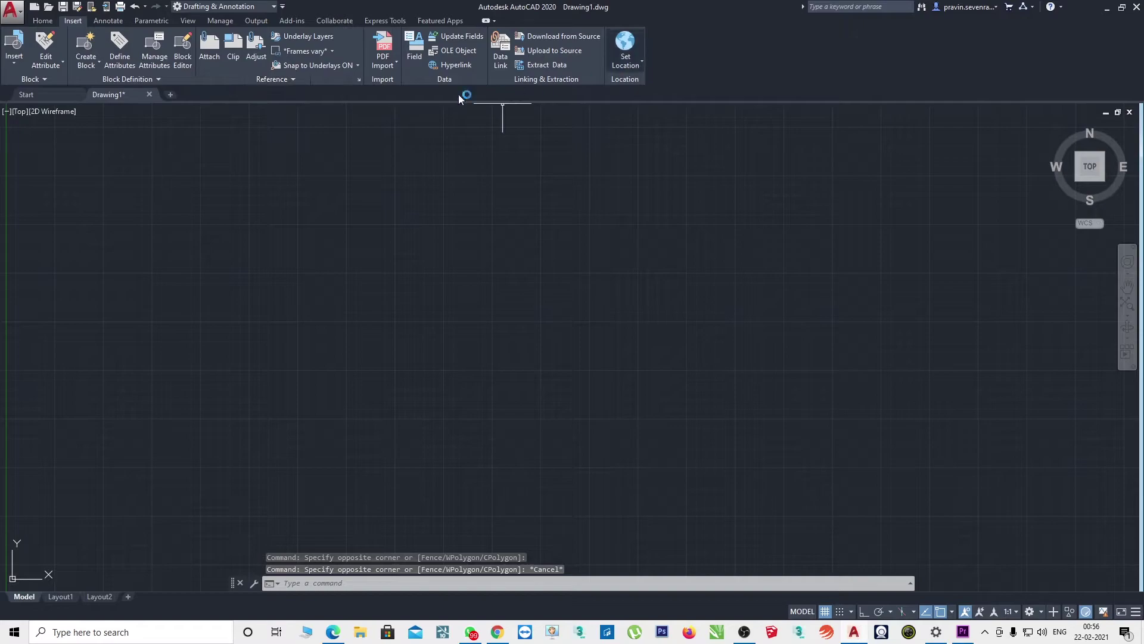
pyautogui.click(108, 21)
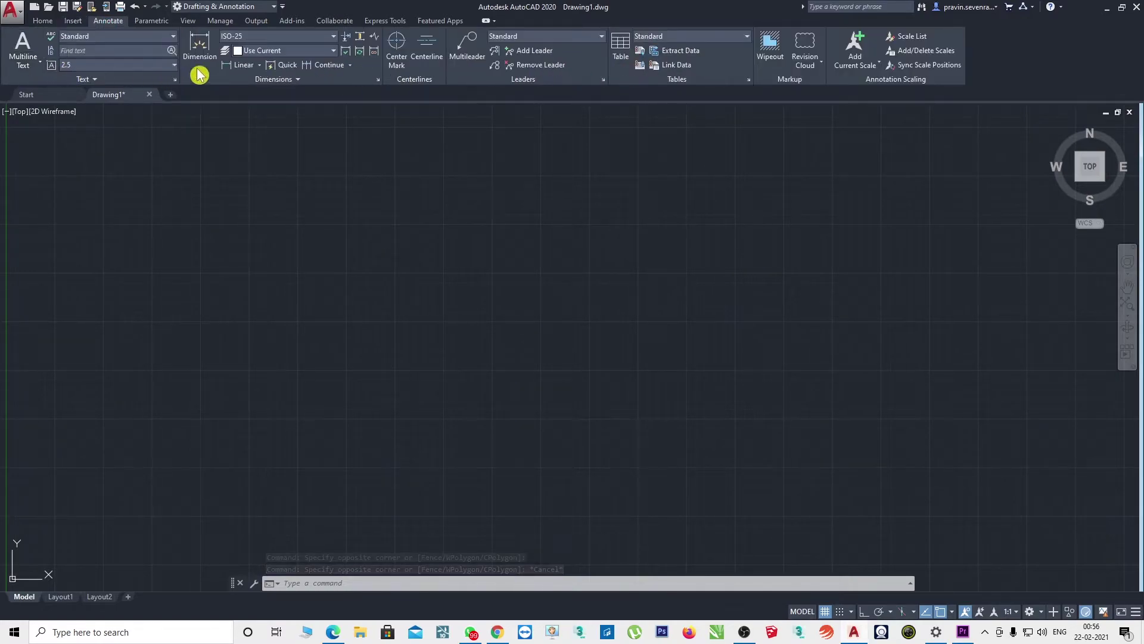
pyautogui.click(156, 22)
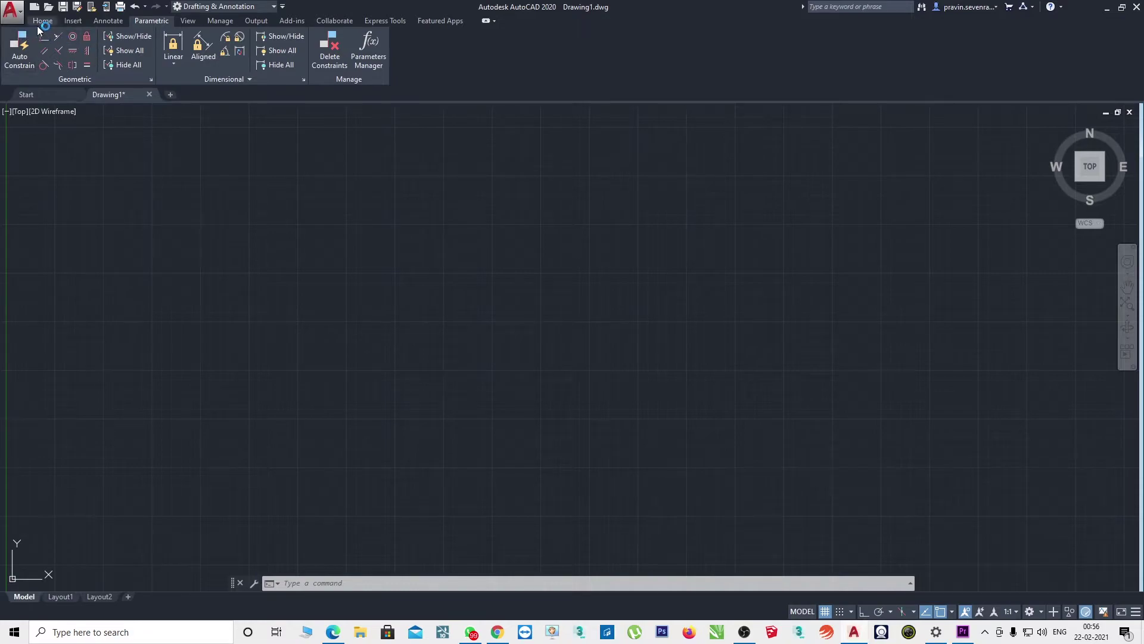
pyautogui.click(39, 23)
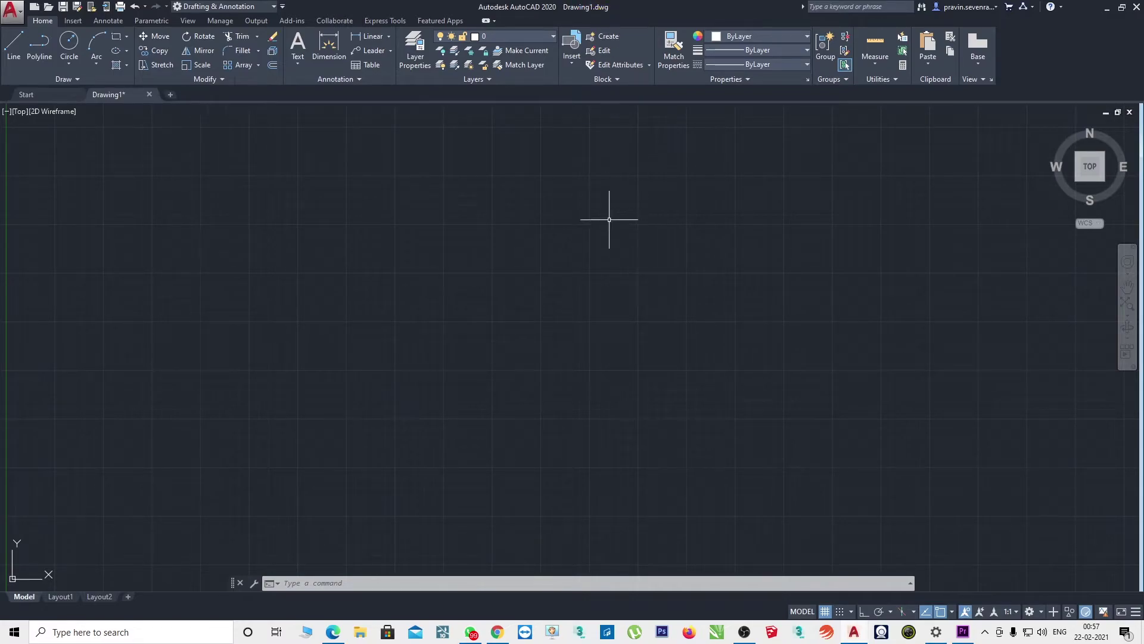
# Zoom out, sketch and clear screen annotations, then pan the origin toward the lower left
pyautogui.scroll(-2, 244, 314)
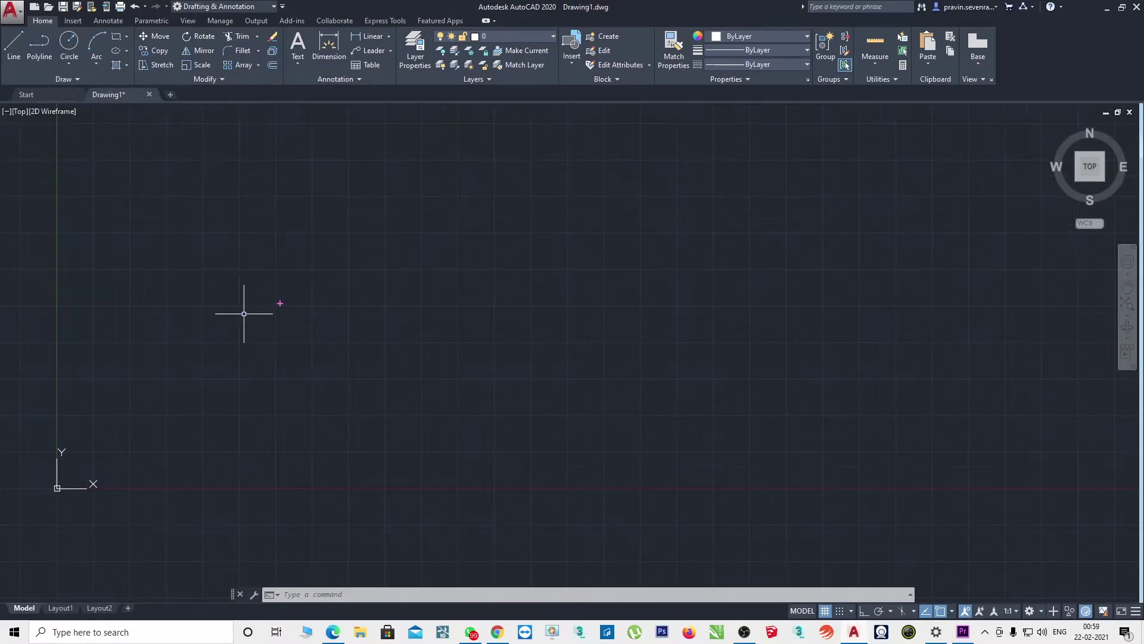
pyautogui.moveTo(643, 167); pyautogui.dragTo(906, 472)
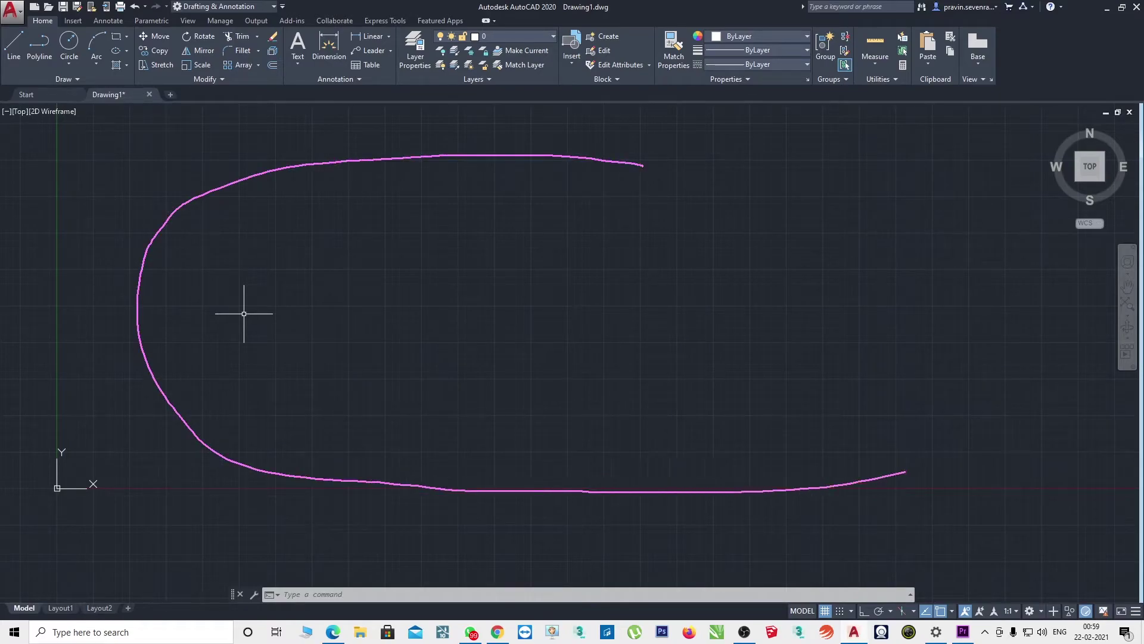
pyautogui.moveTo(949, 256); pyautogui.dragTo(344, 150)
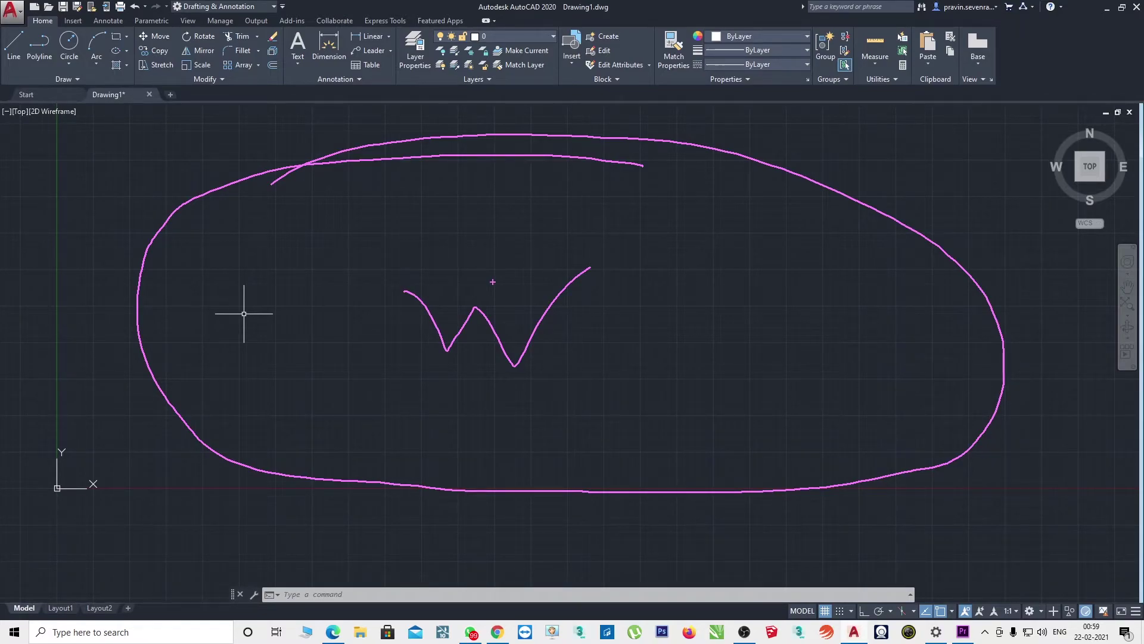
pyautogui.press('Escape')
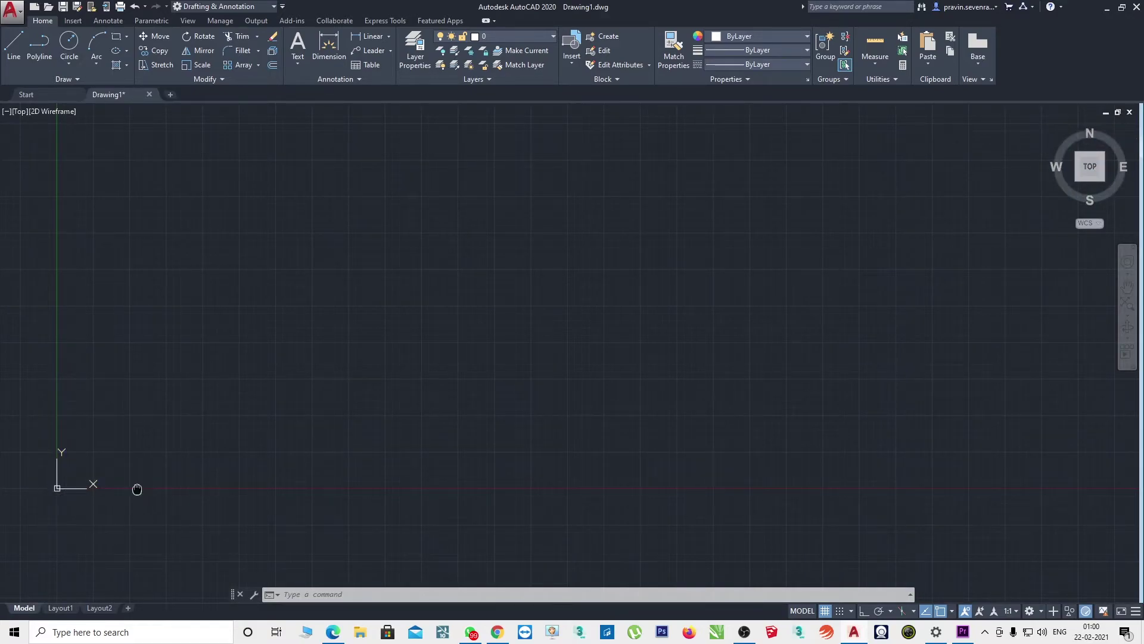
pyautogui.moveTo(141, 488)
pyautogui.mouseDown(button='middle')
pyautogui.moveTo(413, 408)
pyautogui.moveTo(444, 383)
pyautogui.mouseUp(button='middle')
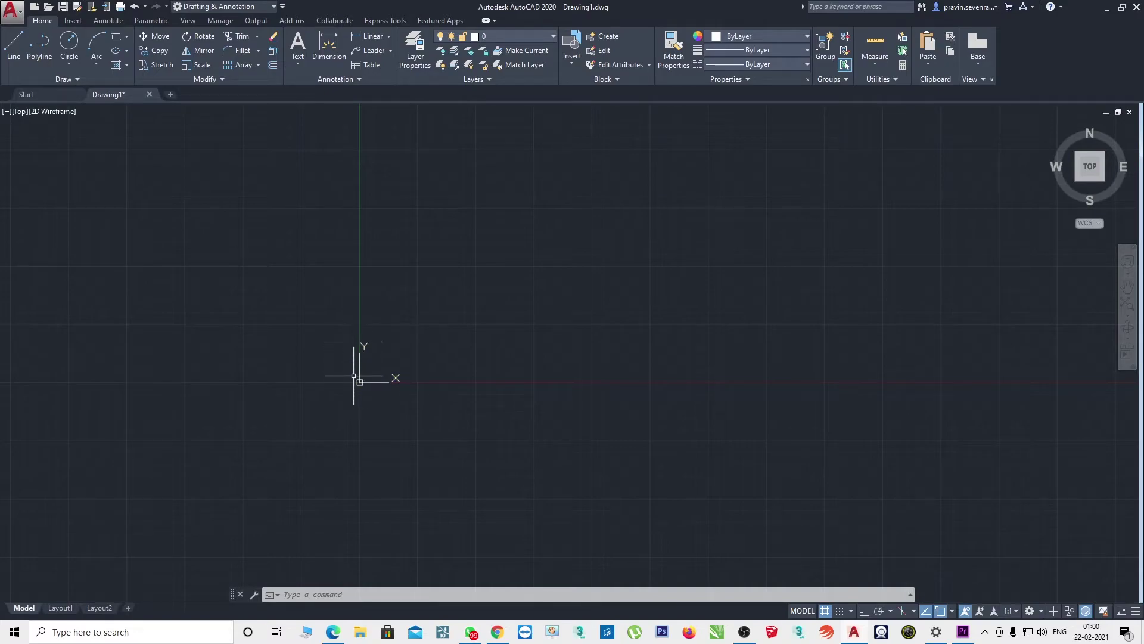
pyautogui.moveTo(428, 377); pyautogui.dragTo(195, 478, button='middle')
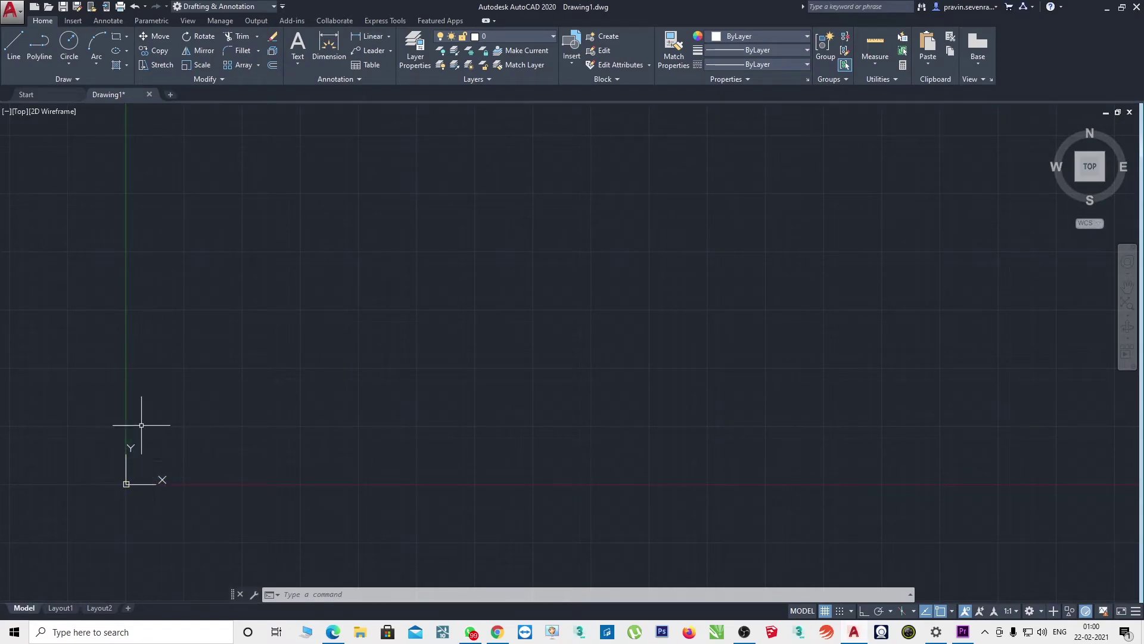
# Pan and zoom around the UCS origin, leaving it left of centre with the grid visible
pyautogui.moveTo(245, 430); pyautogui.dragTo(392, 329, button='middle')
pyautogui.scroll(2, 392, 329)
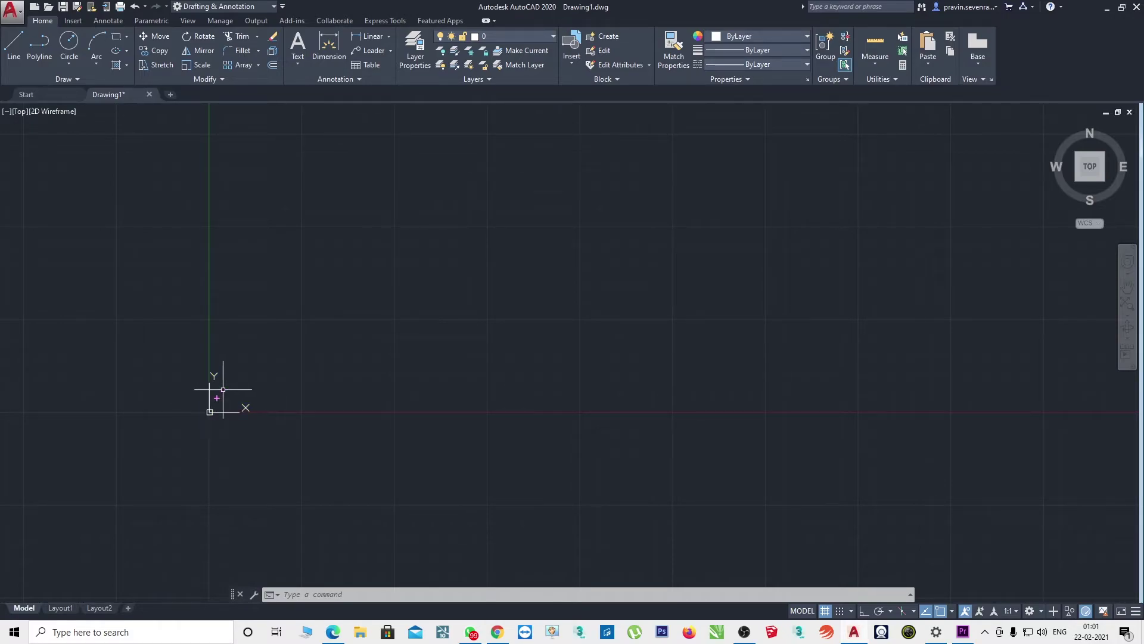
pyautogui.moveTo(210, 411); pyautogui.dragTo(314, 329)
pyautogui.press('Escape')
pyautogui.moveTo(683, 447); pyautogui.dragTo(628, 497, button='middle')
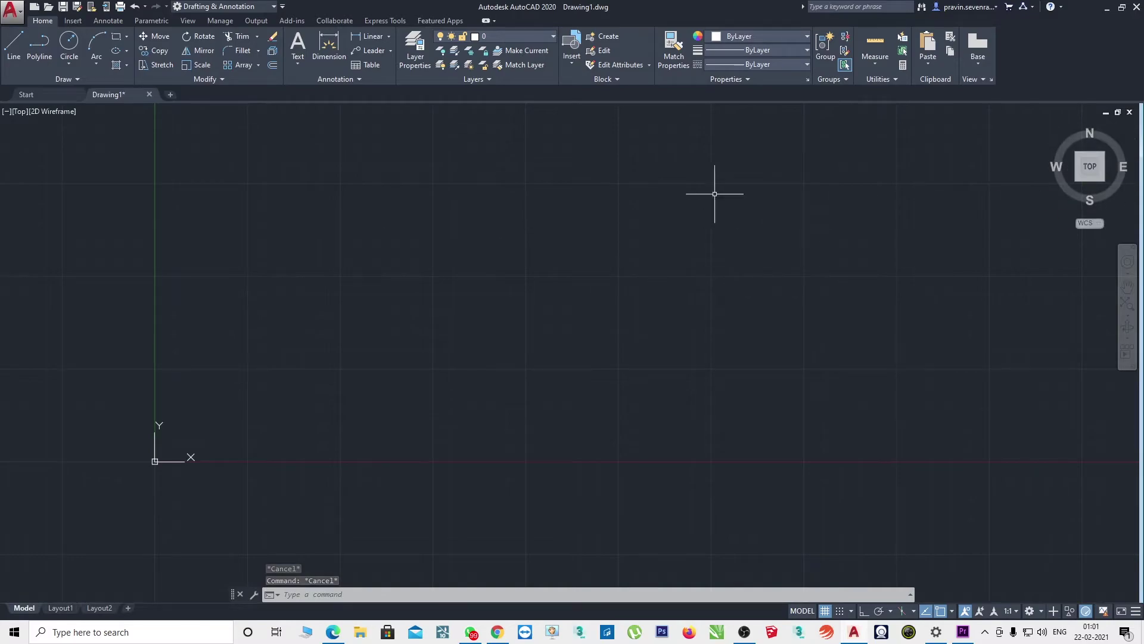
pyautogui.scroll(-3, 714, 194)
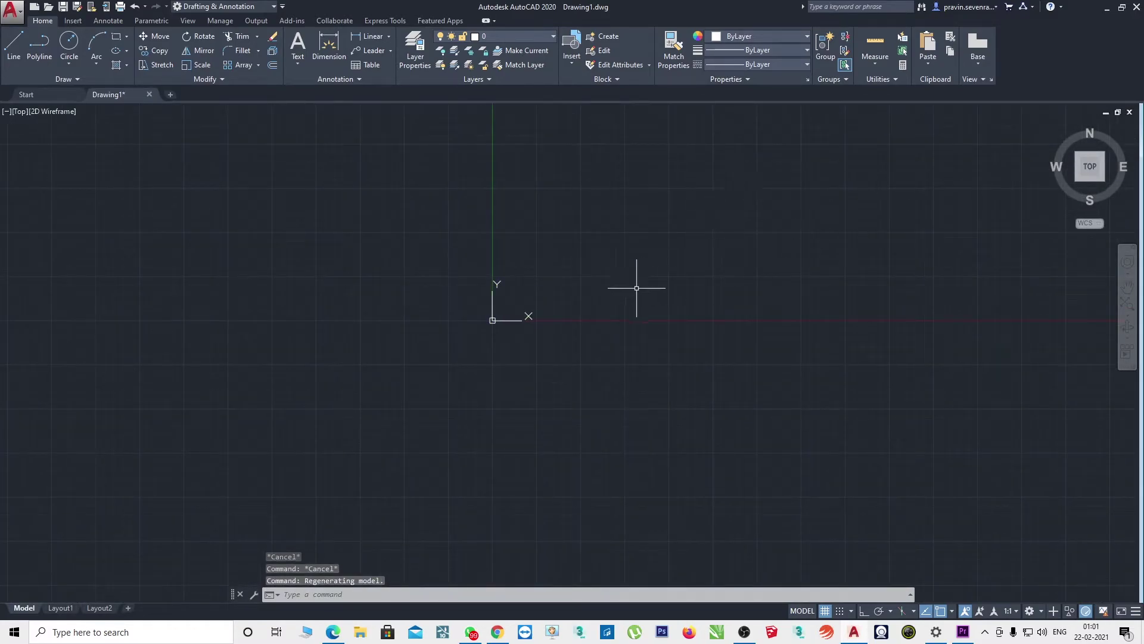
pyautogui.moveTo(637, 288)
pyautogui.mouseDown(button='middle')
pyautogui.moveTo(483, 345)
pyautogui.moveTo(441, 381)
pyautogui.mouseUp(button='middle')
pyautogui.scroll(1, 332, 376)
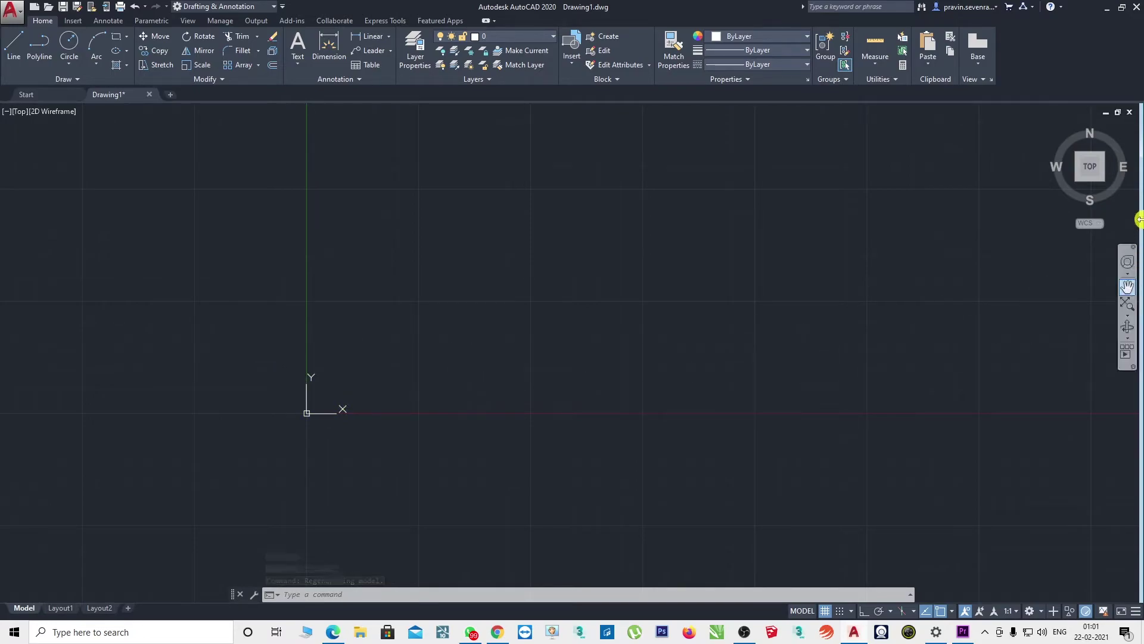
pyautogui.moveTo(803, 276); pyautogui.dragTo(568, 325, button='middle')
pyautogui.scroll(-2, 459, 322)
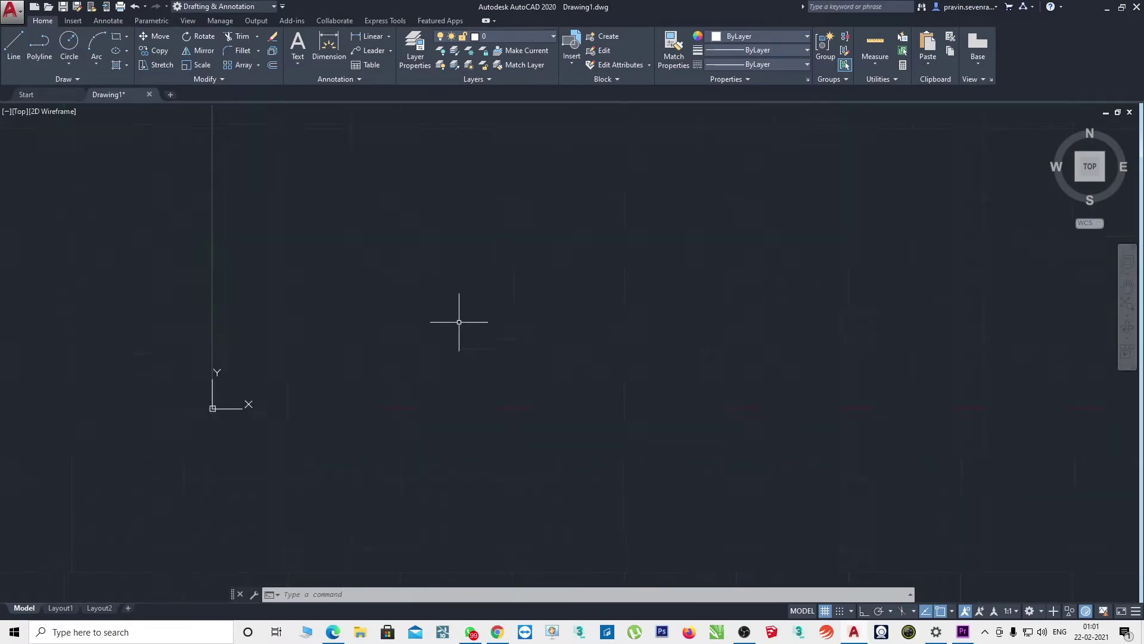
pyautogui.scroll(-2, 459, 322)
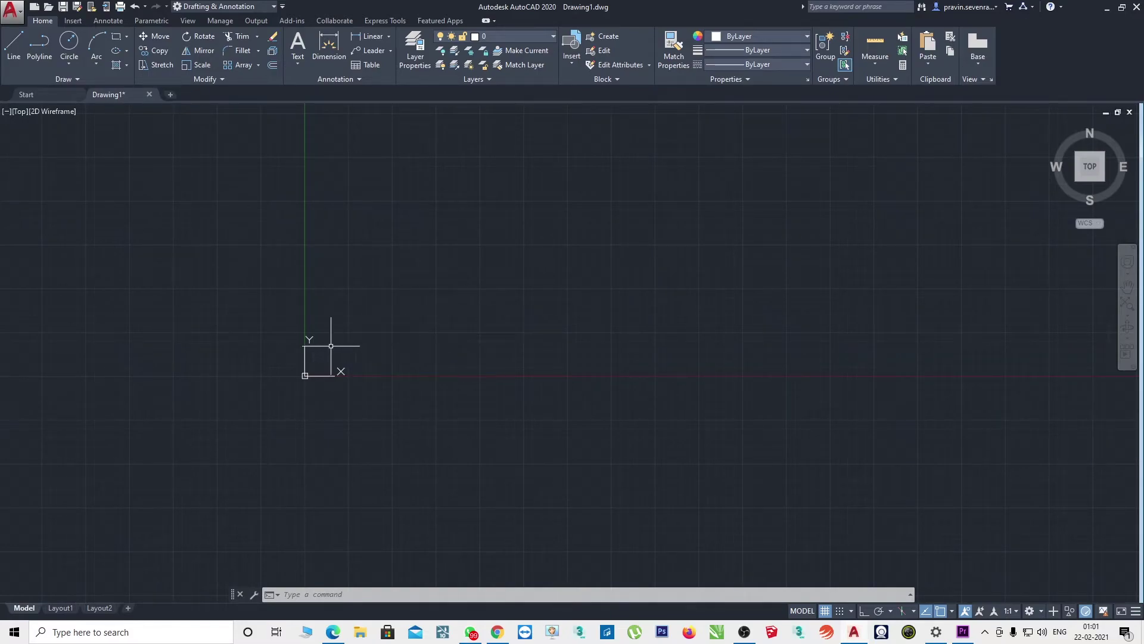
# Select and deselect the UCS icon, annotate its axes, then pan the origin lower left
pyautogui.click(305, 377)
pyautogui.press('Escape')
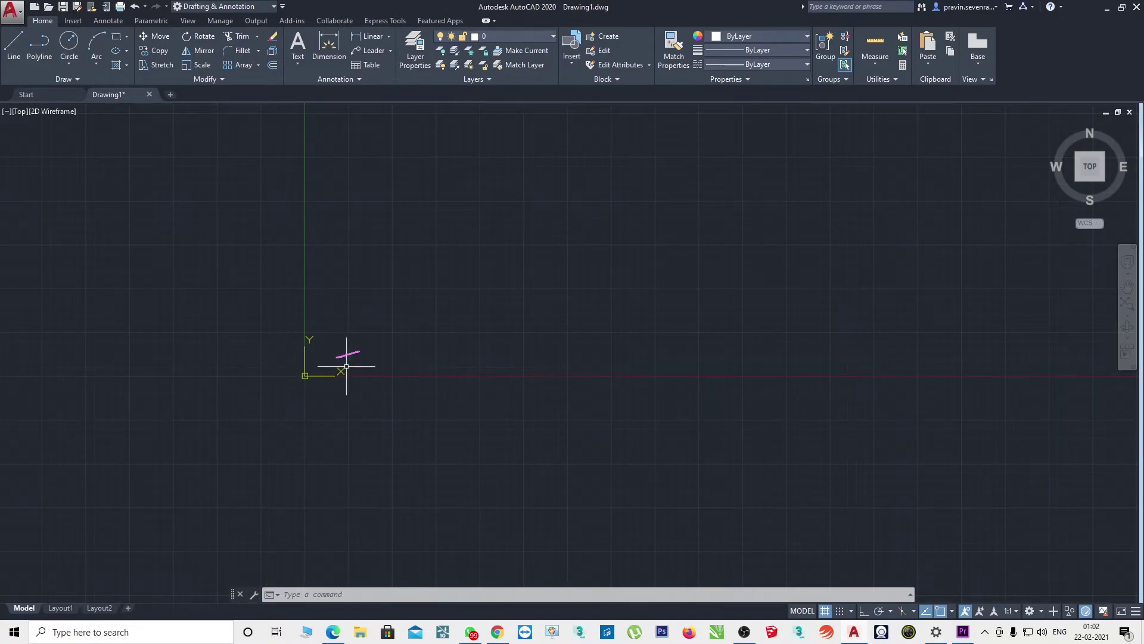
pyautogui.moveTo(360, 352); pyautogui.dragTo(581, 340)
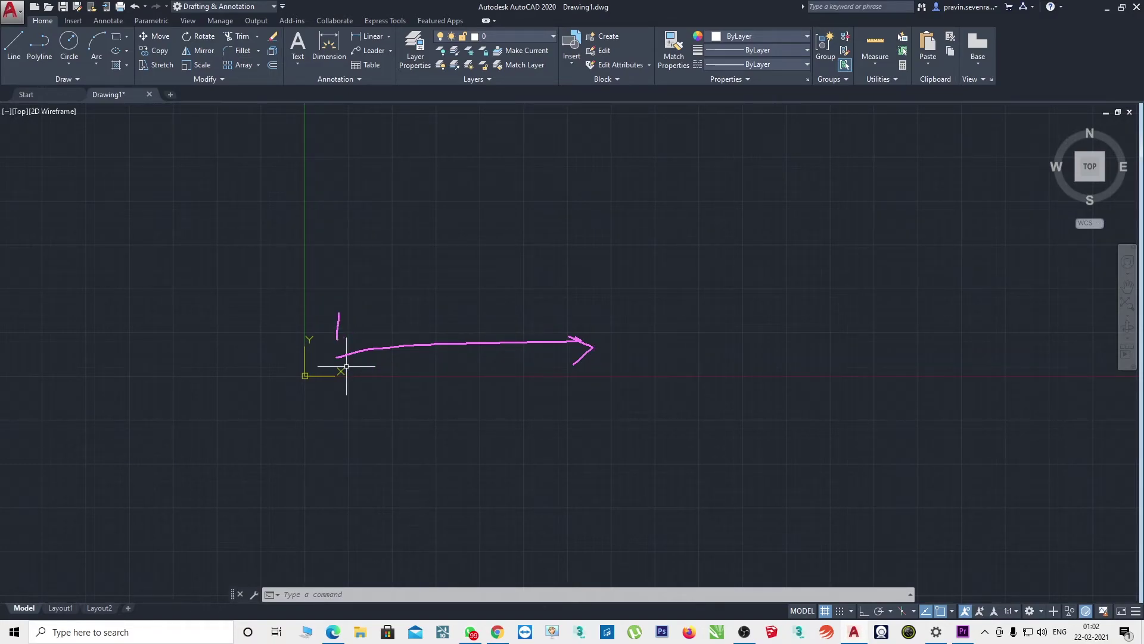
pyautogui.moveTo(339, 313); pyautogui.dragTo(335, 178)
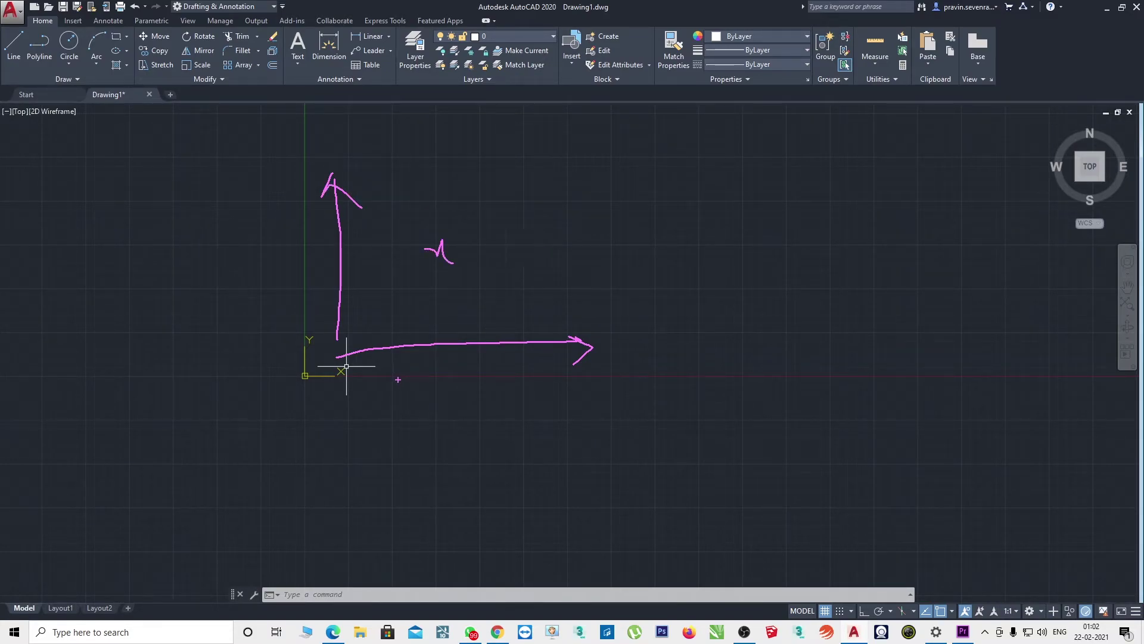
pyautogui.hotkey('ctrl', 'z')
pyautogui.hotkey('ctrl', 'z')
pyautogui.hotkey('ctrl', 'z')
pyautogui.hotkey('ctrl', 'z')
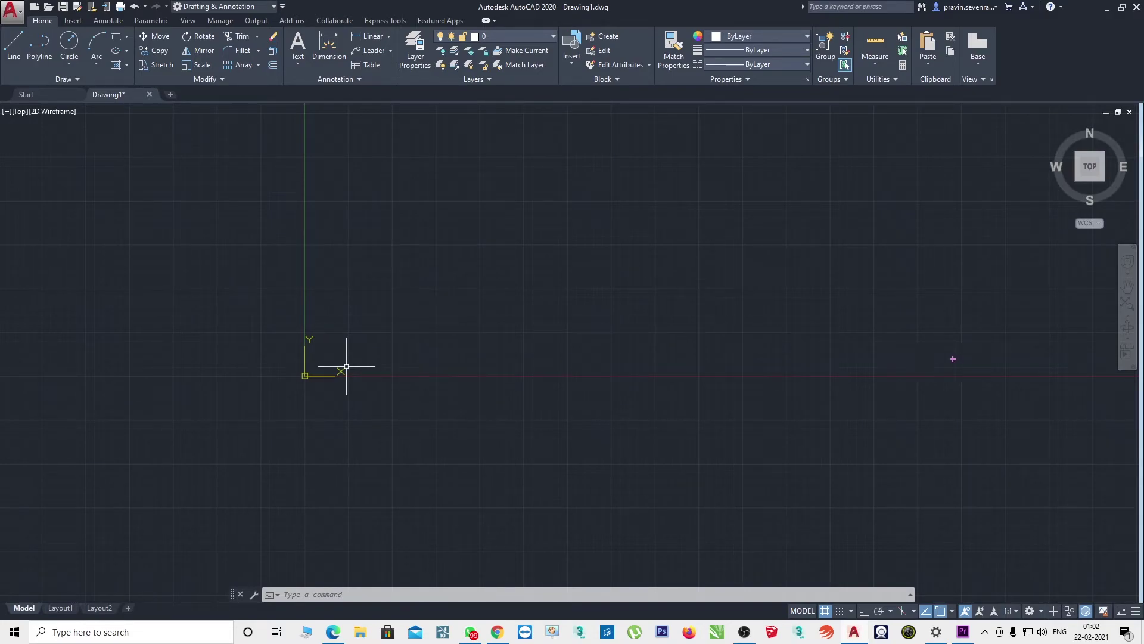
pyautogui.moveTo(346, 366)
pyautogui.mouseDown(button='middle')
pyautogui.moveTo(138, 422)
pyautogui.moveTo(133, 445)
pyautogui.moveTo(61, 494)
pyautogui.mouseUp(button='middle')
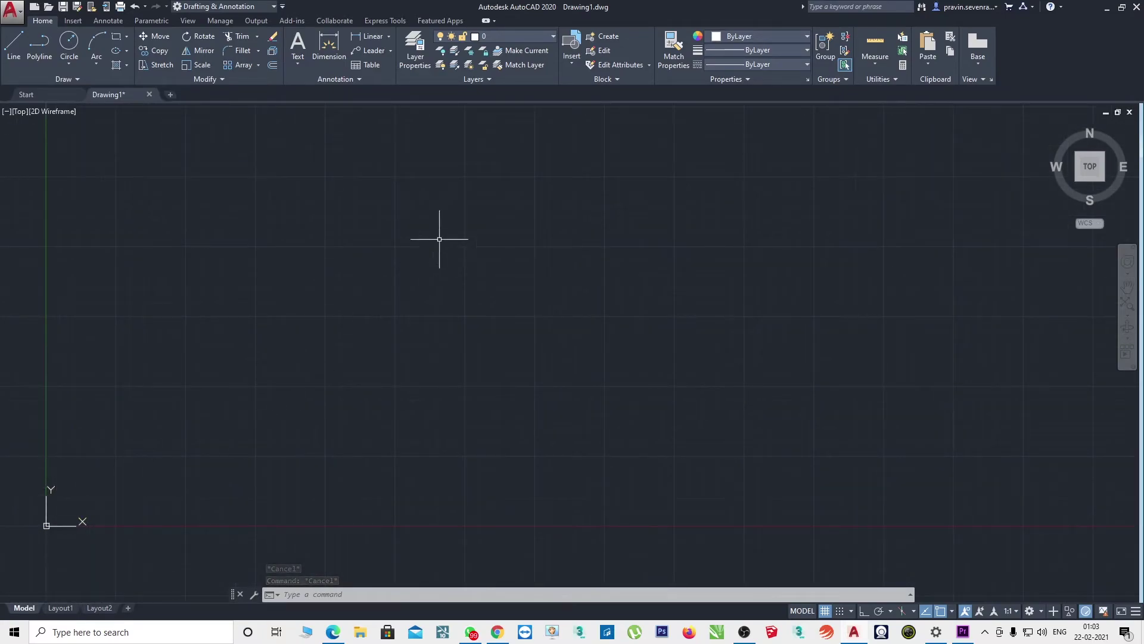
pyautogui.scroll(-2, 506, 345)
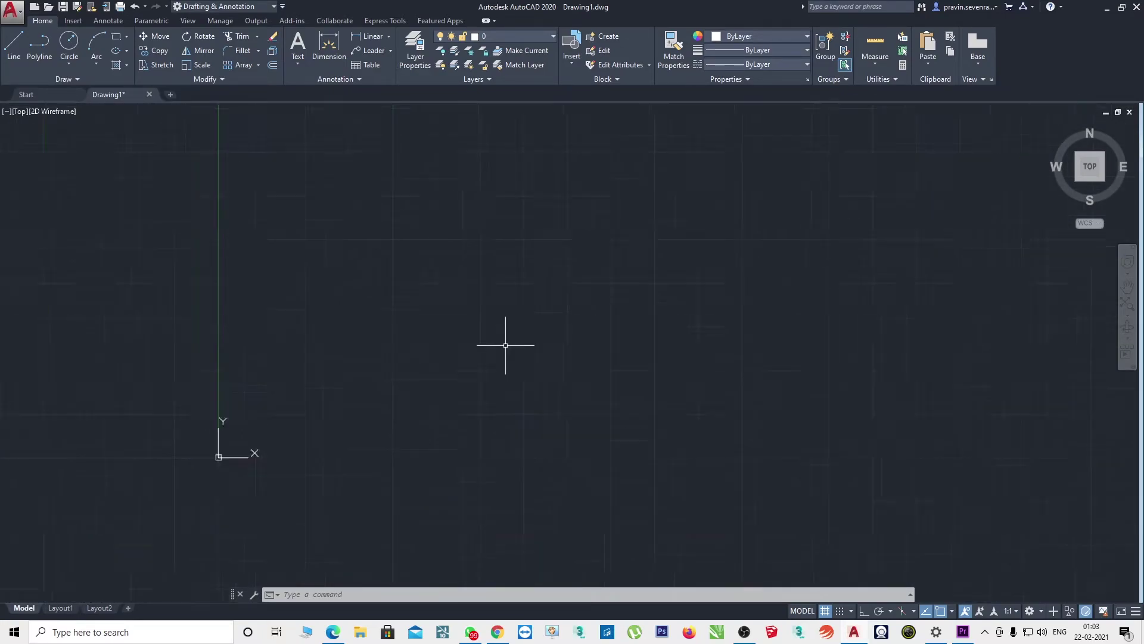
pyautogui.scroll(-3, 506, 345)
pyautogui.moveTo(506, 366)
pyautogui.mouseDown(button='middle')
pyautogui.moveTo(539, 353)
pyautogui.moveTo(353, 388)
pyautogui.mouseUp(button='middle')
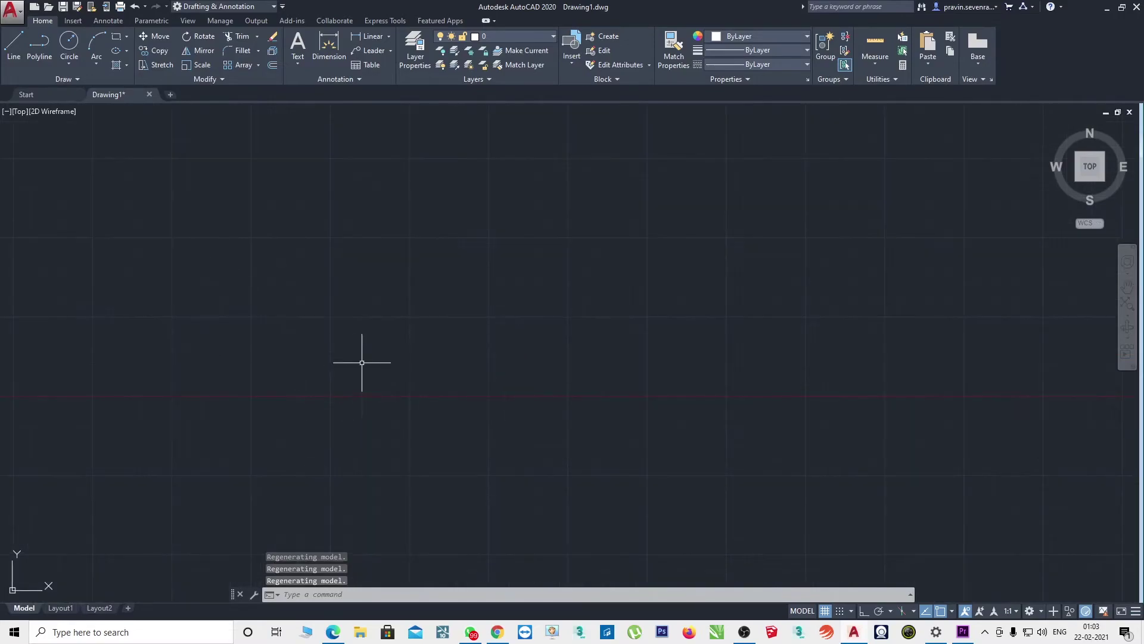
pyautogui.click(1053, 127)
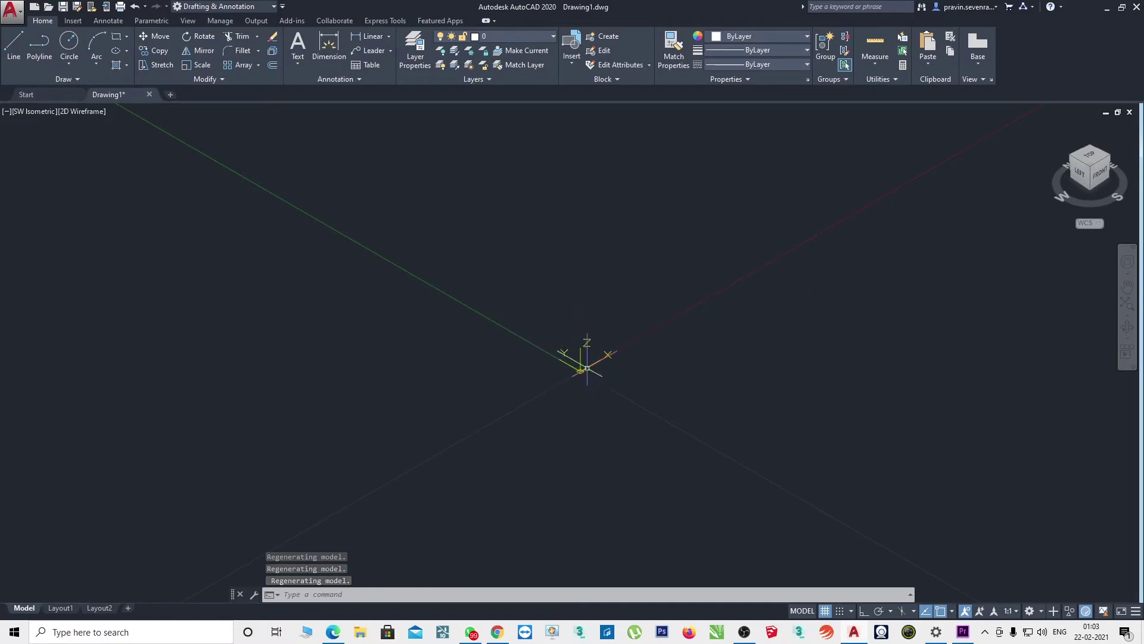
pyautogui.moveTo(1089, 155)
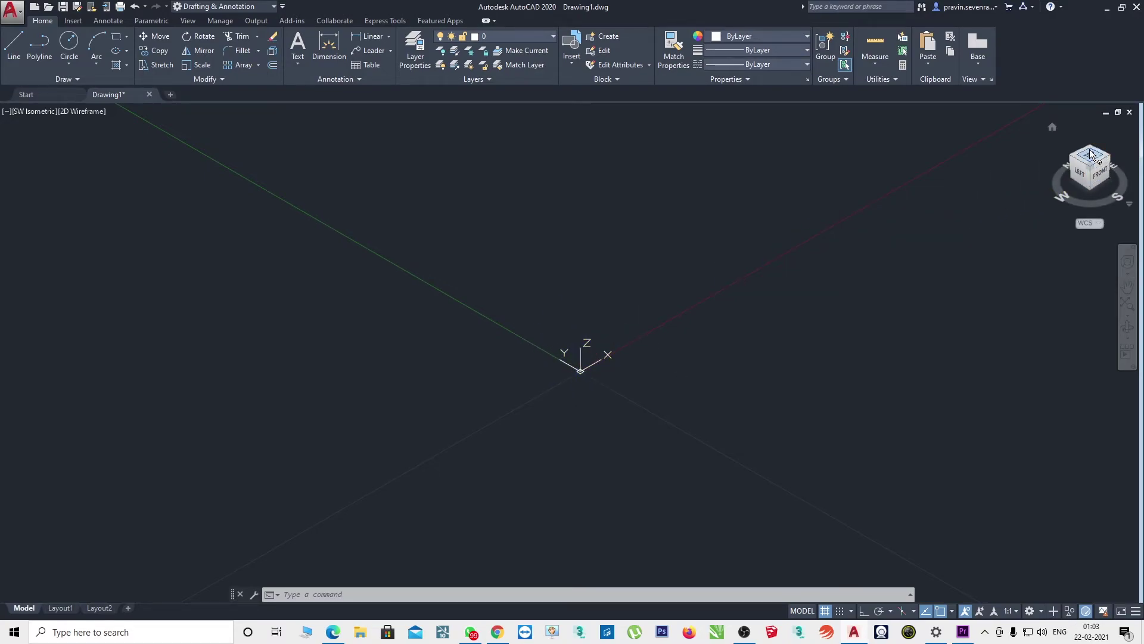
pyautogui.click(1086, 160)
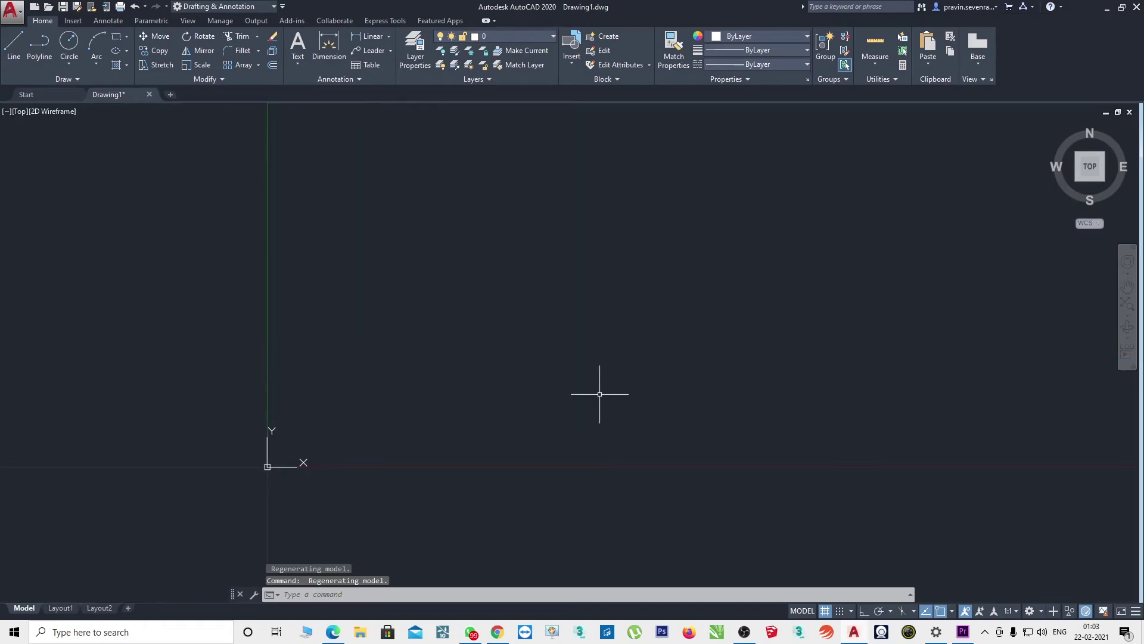
pyautogui.click(1091, 169)
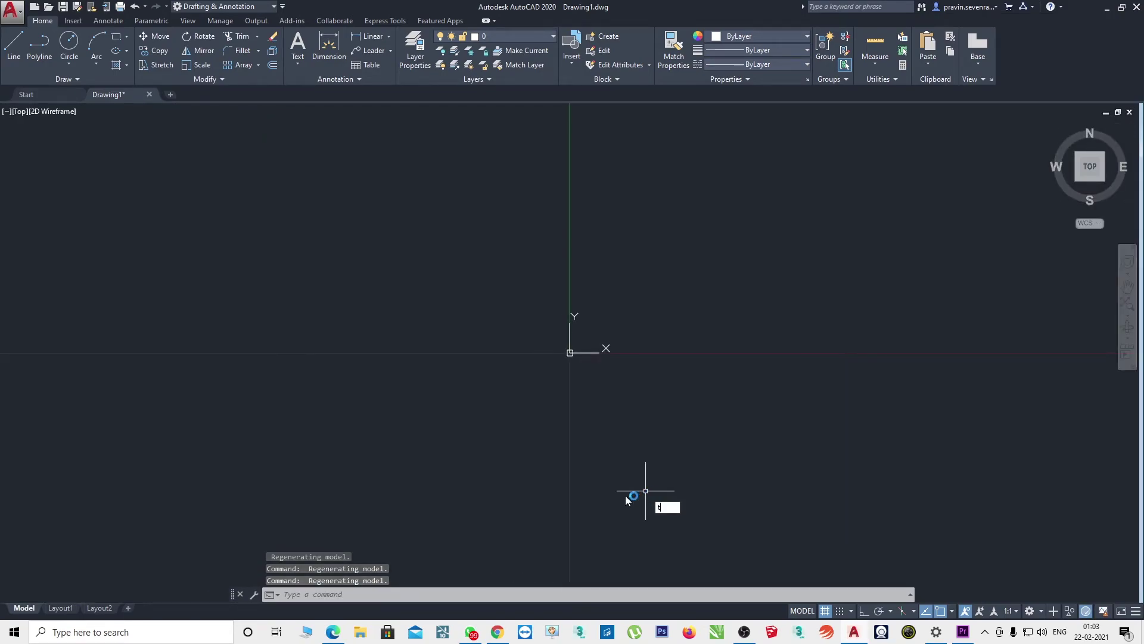
pyautogui.press('Escape')
pyautogui.moveTo(681, 464); pyautogui.dragTo(366, 383, button='middle')
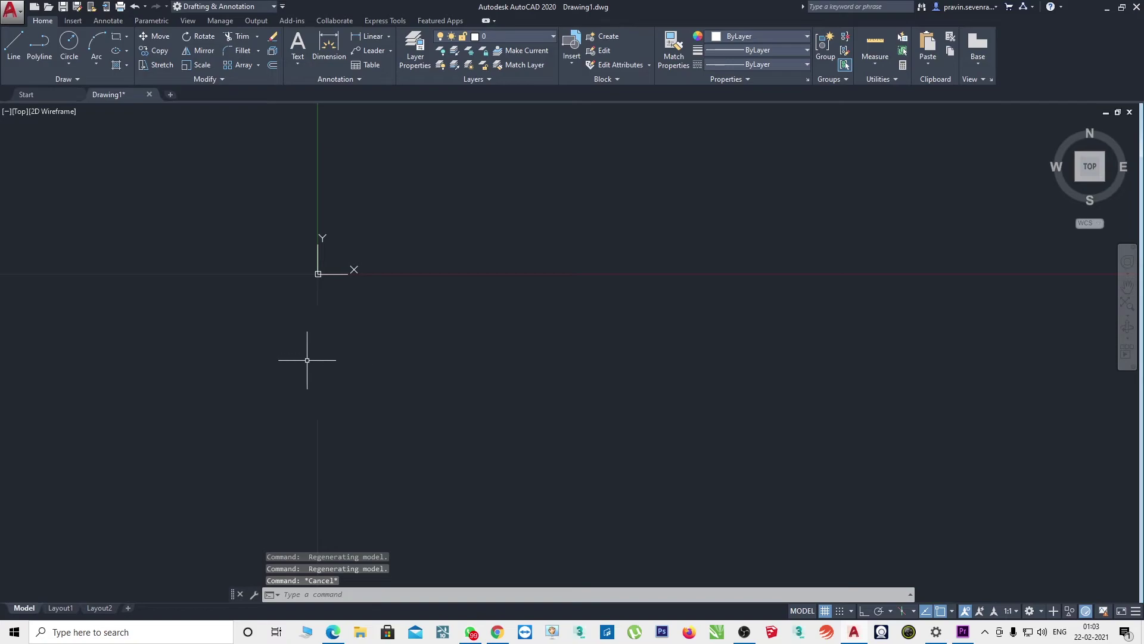
pyautogui.moveTo(405, 324); pyautogui.dragTo(313, 426, button='middle')
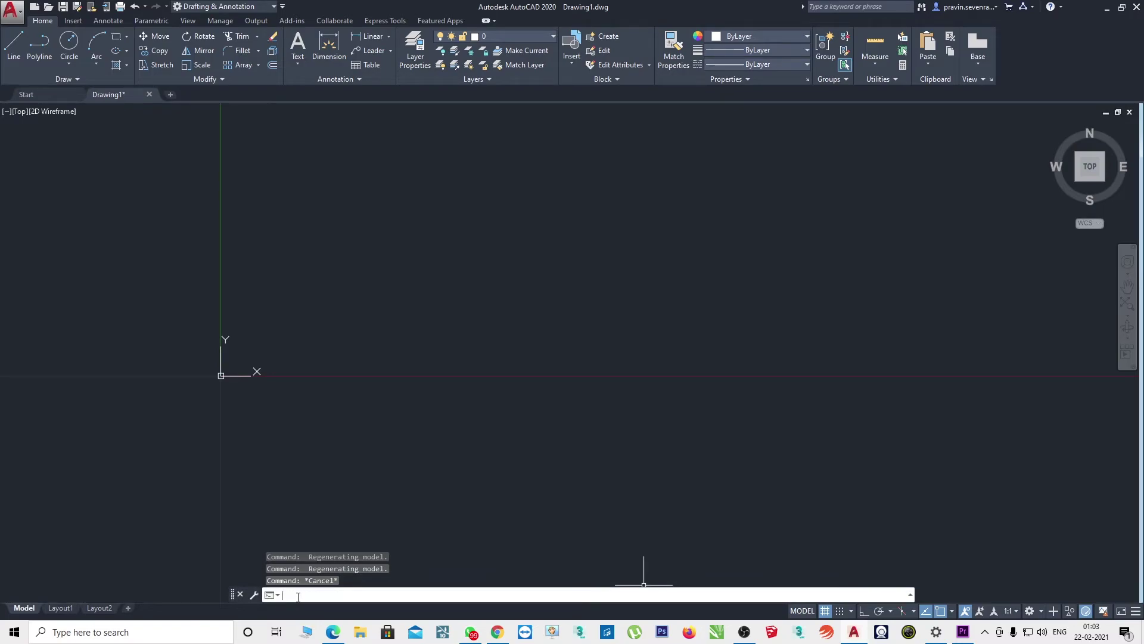
pyautogui.click(332, 591)
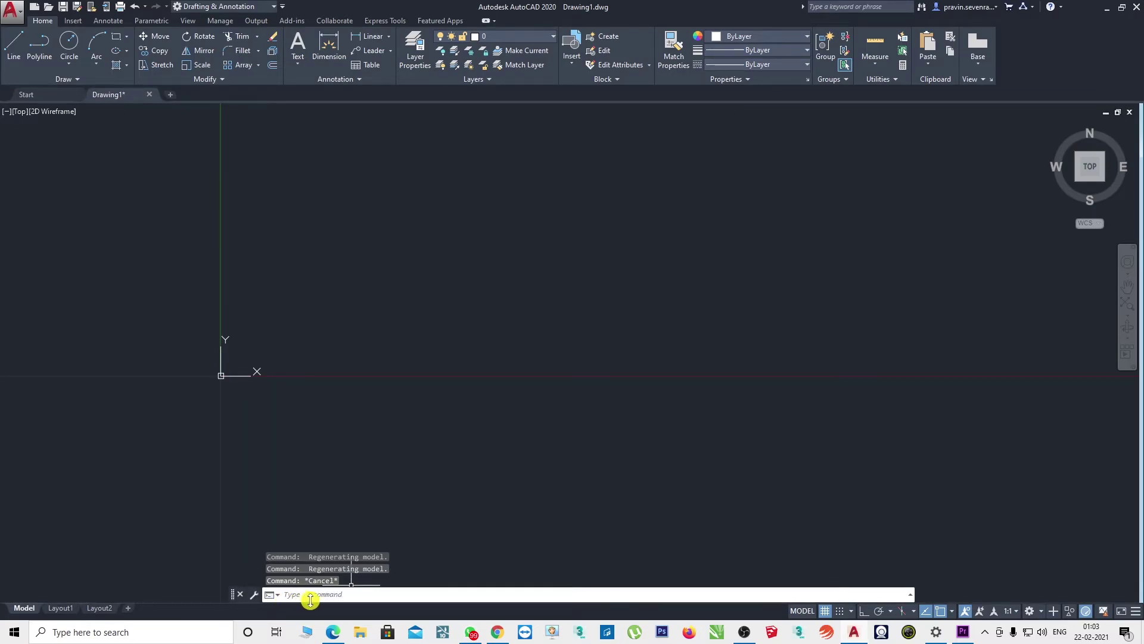
pyautogui.press('Escape')
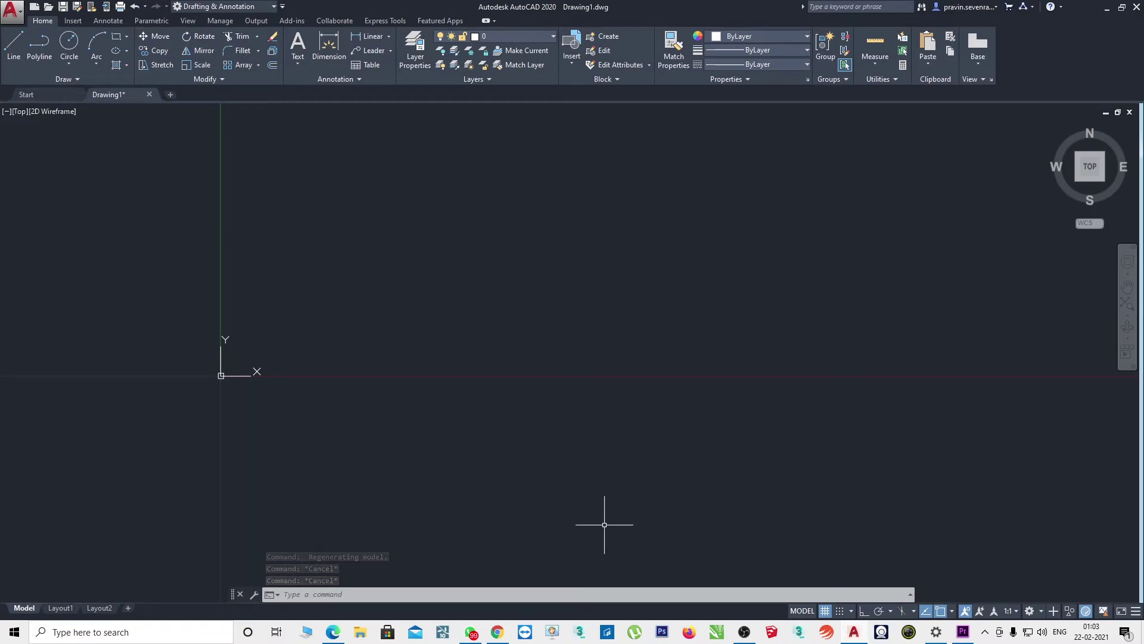
# After a cancelled first attempt, start a line with L and draw its first two segments
pyautogui.click(11, 65)
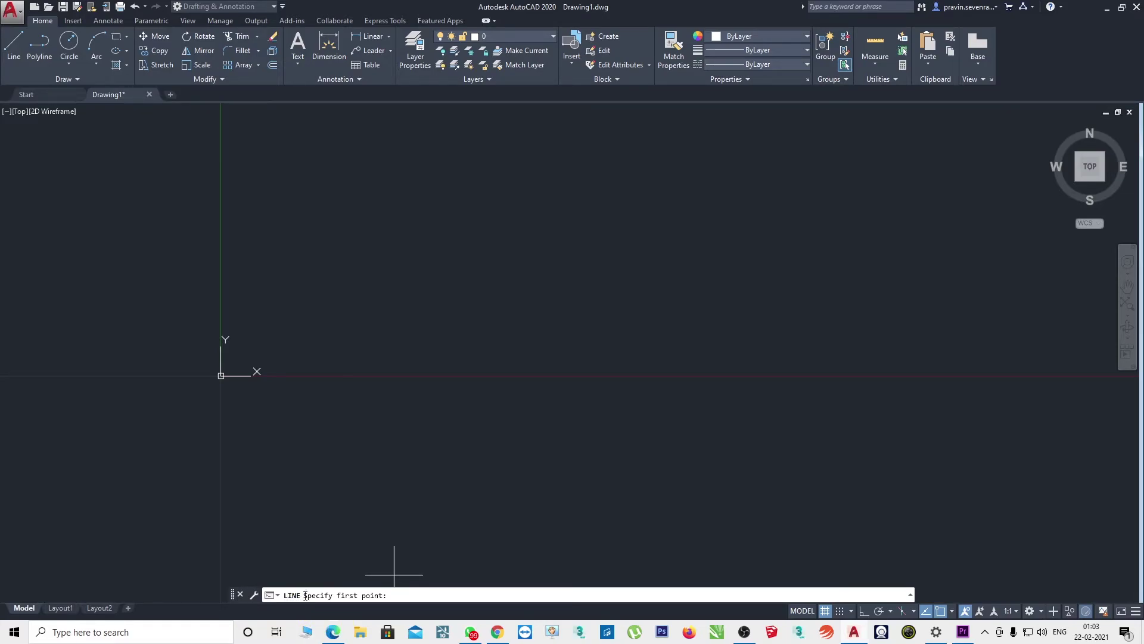
pyautogui.press('Escape')
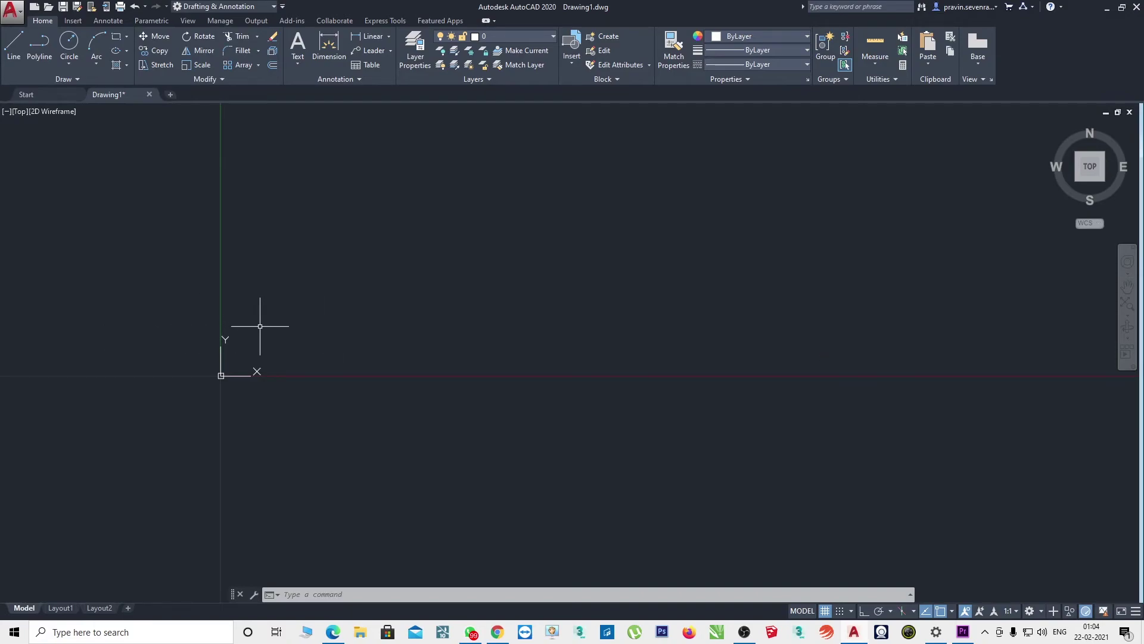
pyautogui.press('Escape')
pyautogui.press('Escape')
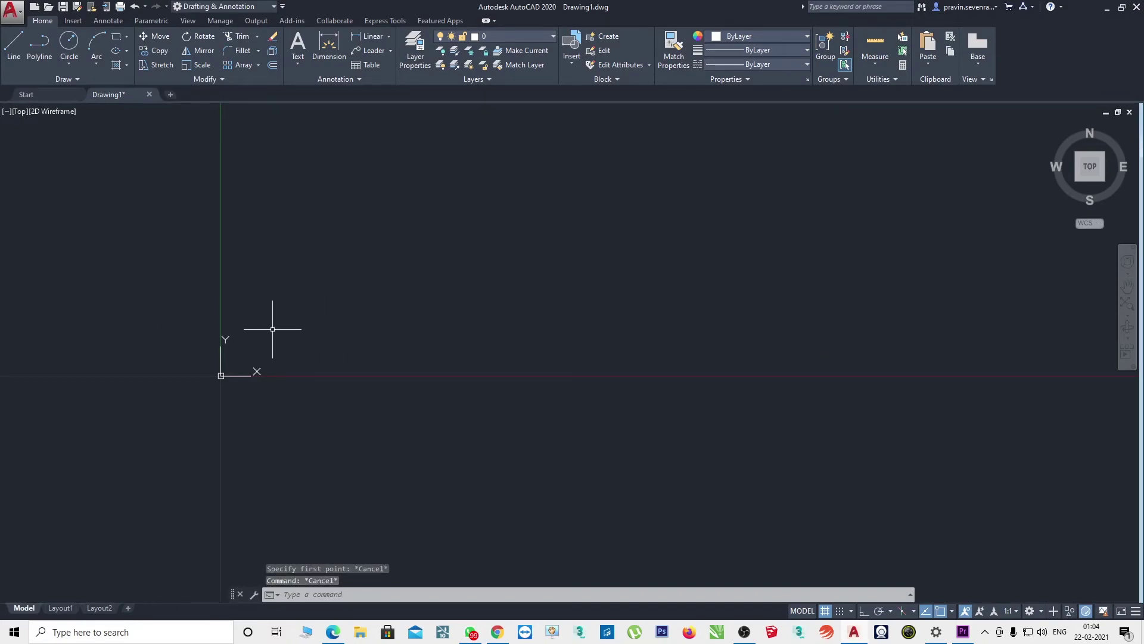
pyautogui.write('l')
pyautogui.press('Return')
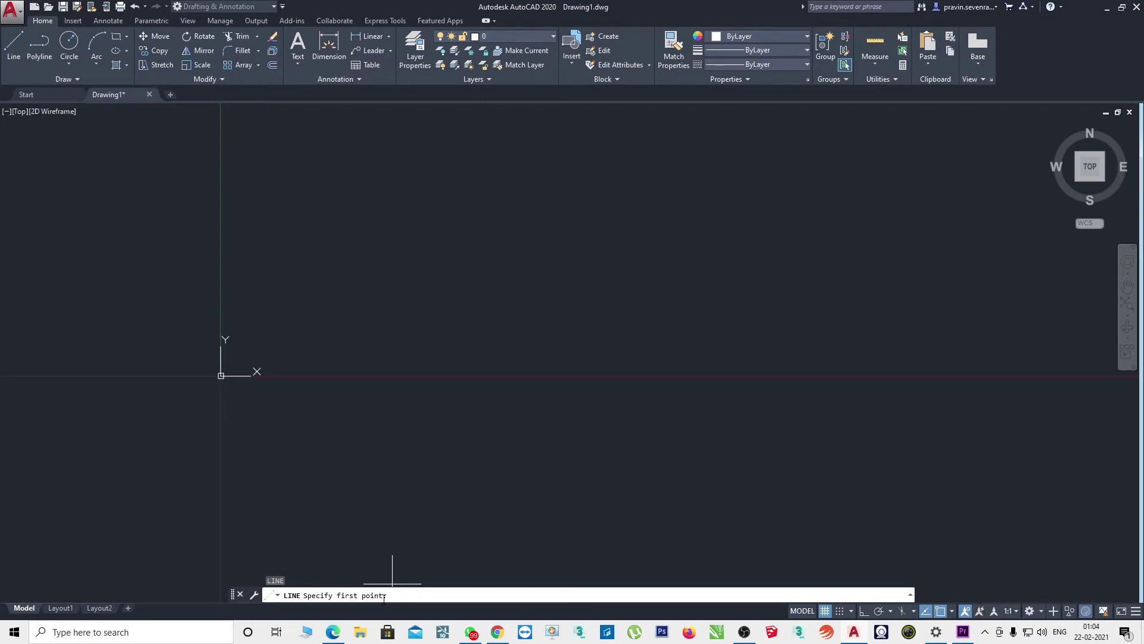
pyautogui.click(305, 261)
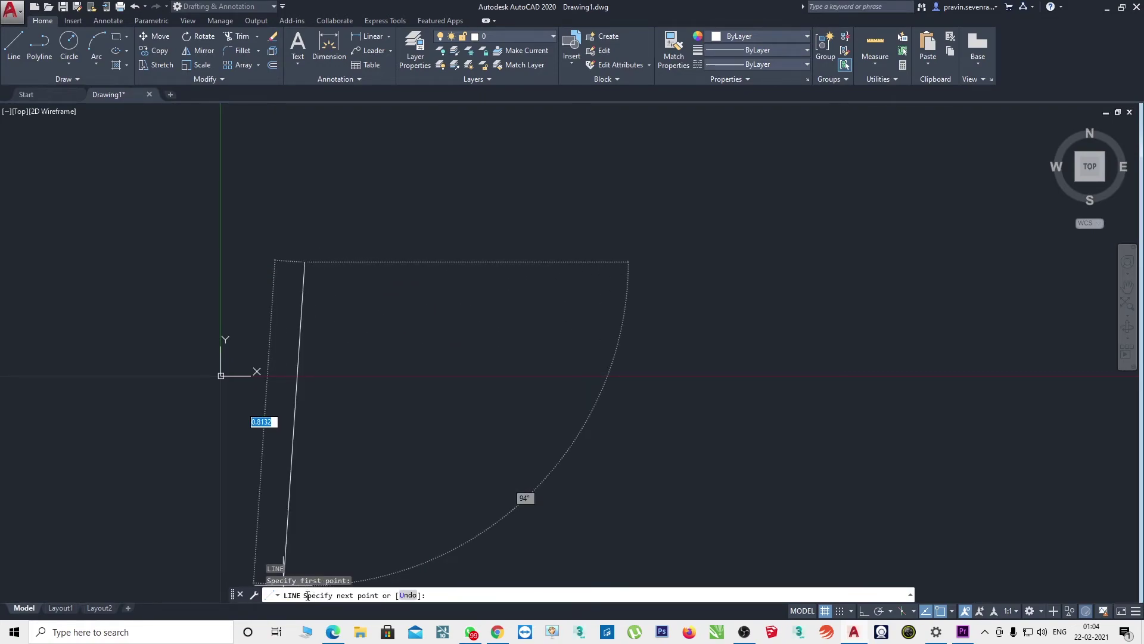
pyautogui.click(491, 238)
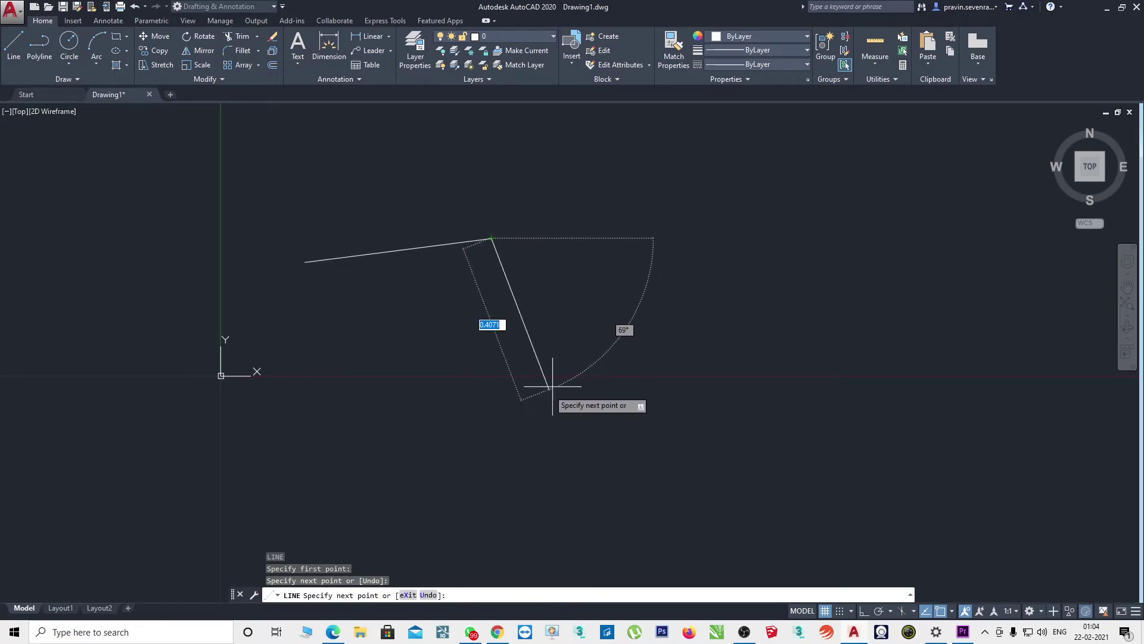
pyautogui.click(567, 357)
# Extend the zigzag through eight more vertices to ten segments and finish the line
pyautogui.click(655, 272)
pyautogui.click(682, 328)
pyautogui.click(714, 274)
pyautogui.click(737, 328)
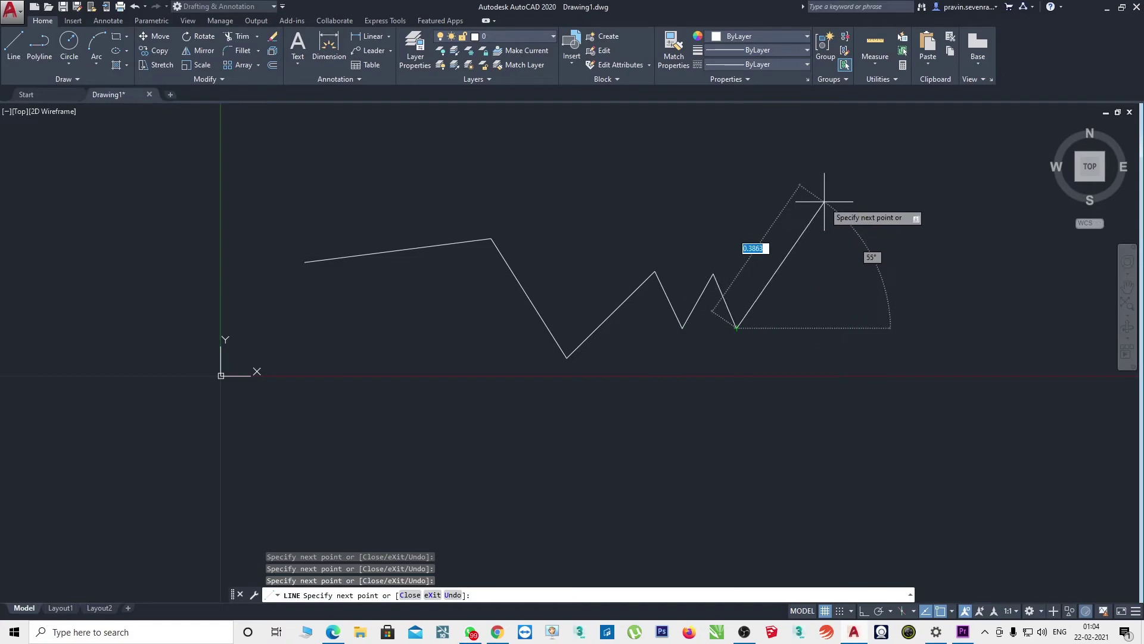
pyautogui.click(824, 201)
pyautogui.click(883, 268)
pyautogui.click(897, 365)
pyautogui.click(828, 443)
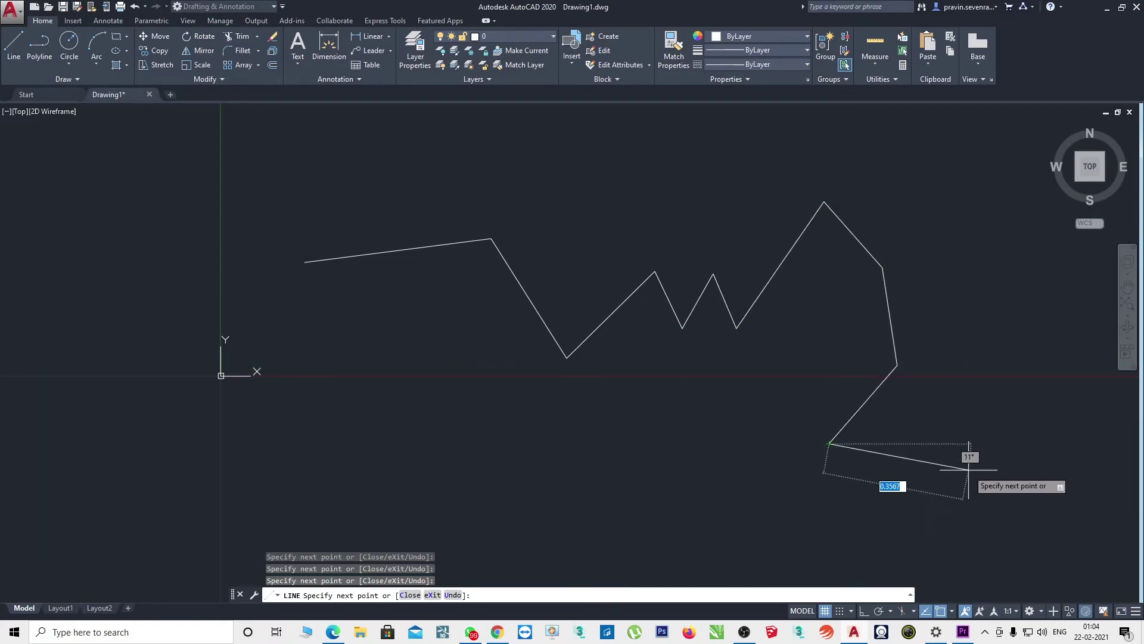
pyautogui.press('Escape')
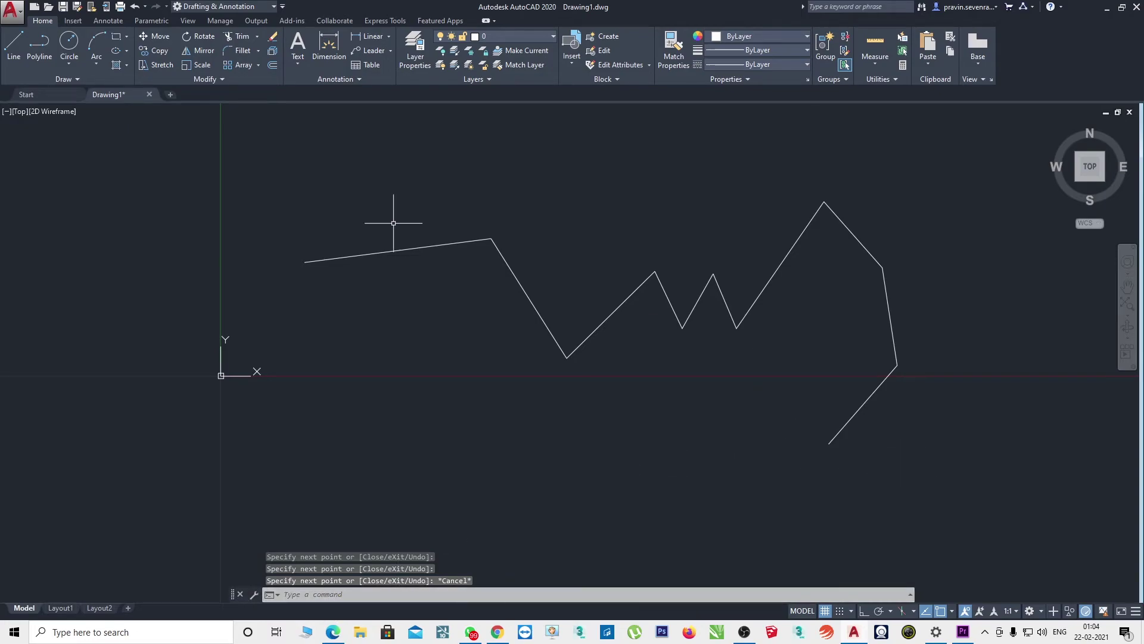
# Crossing-select and delete the zigzag, then turn the grid on with F7 and toggle snap with F9
pyautogui.click(1014, 512)
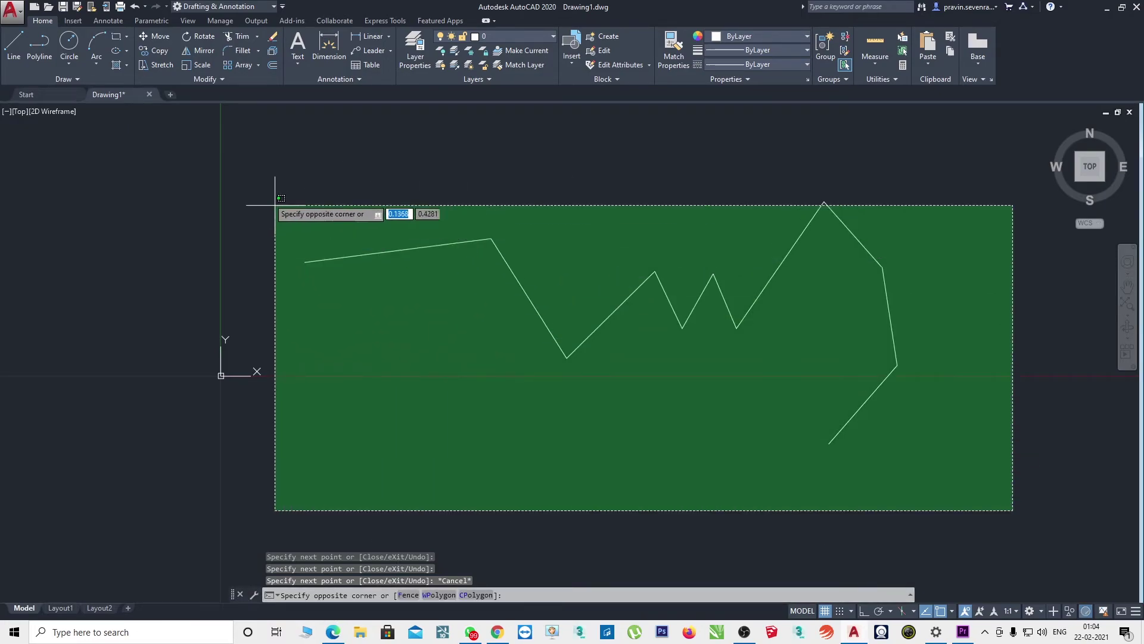
pyautogui.click(254, 168)
pyautogui.press('Delete')
pyautogui.scroll(2, 380, 225)
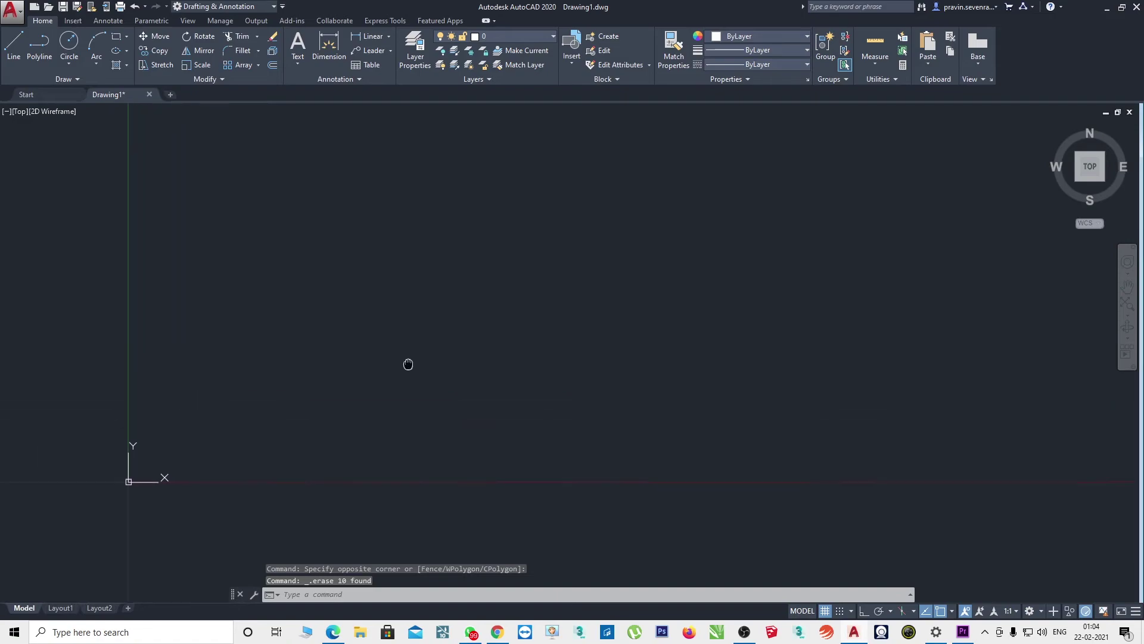
pyautogui.press('F7')
pyautogui.press('F9')
pyautogui.press('Escape')
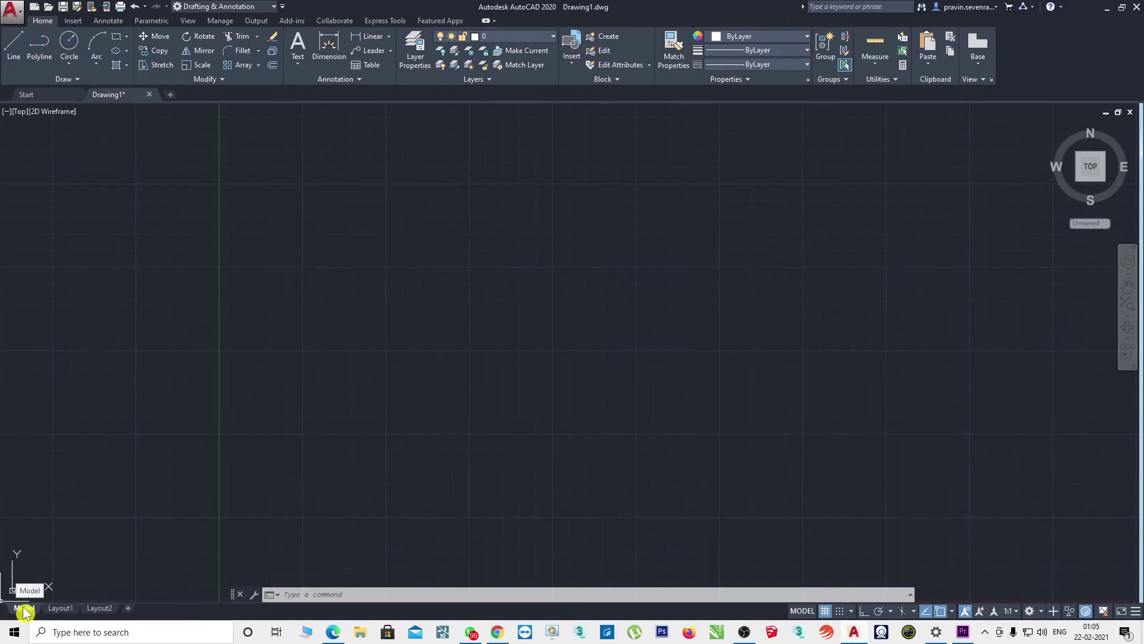
pyautogui.click(59, 609)
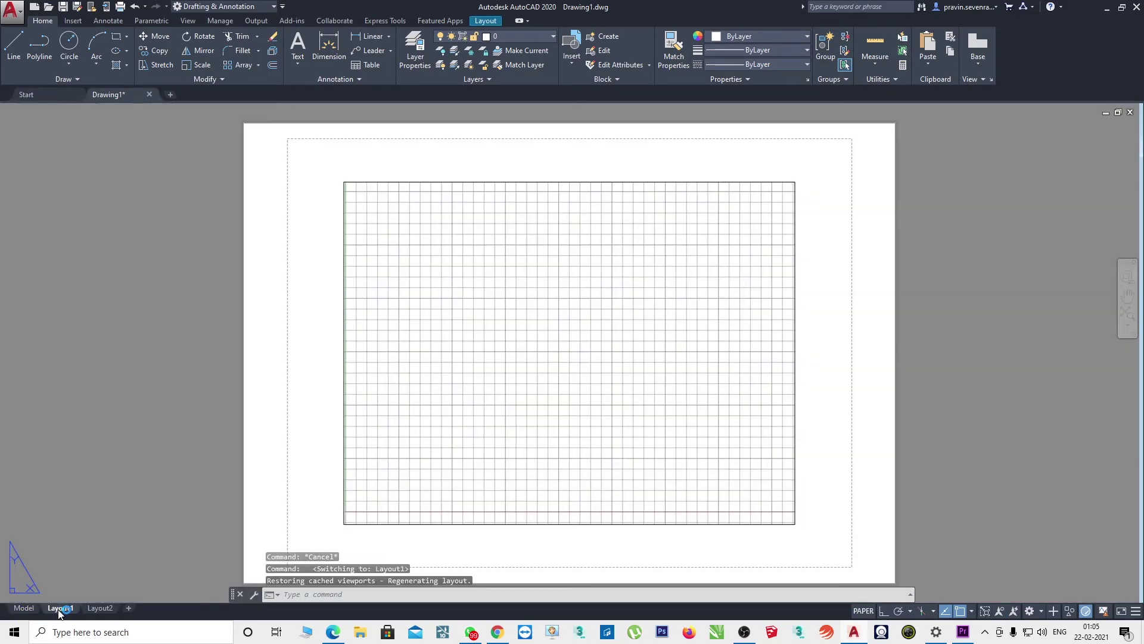
pyautogui.click(101, 609)
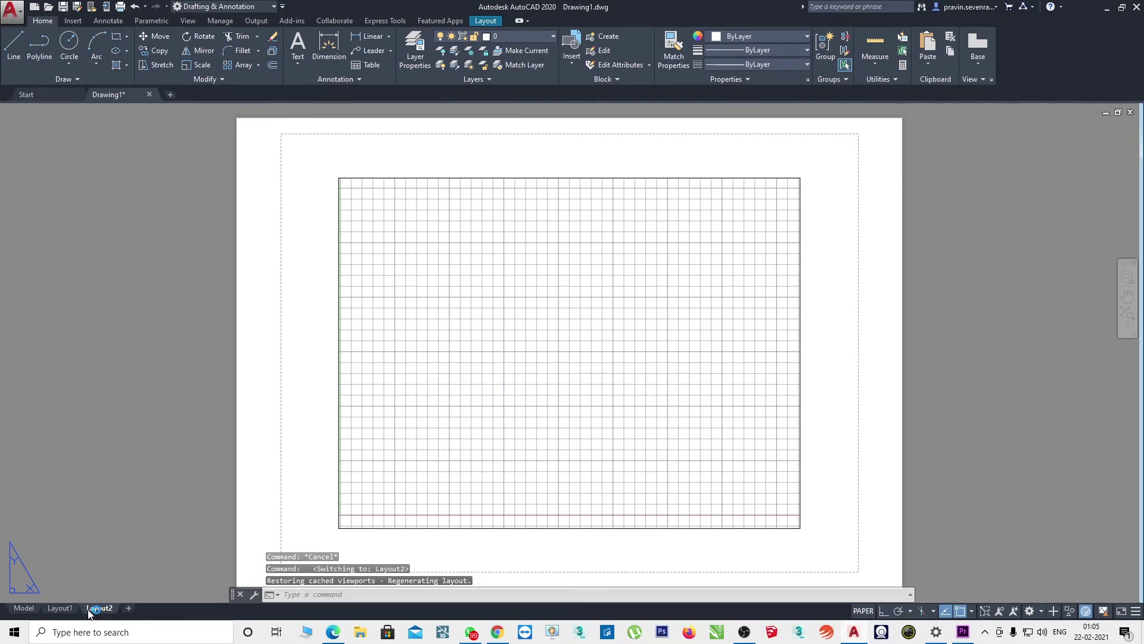
pyautogui.moveTo(60, 607)
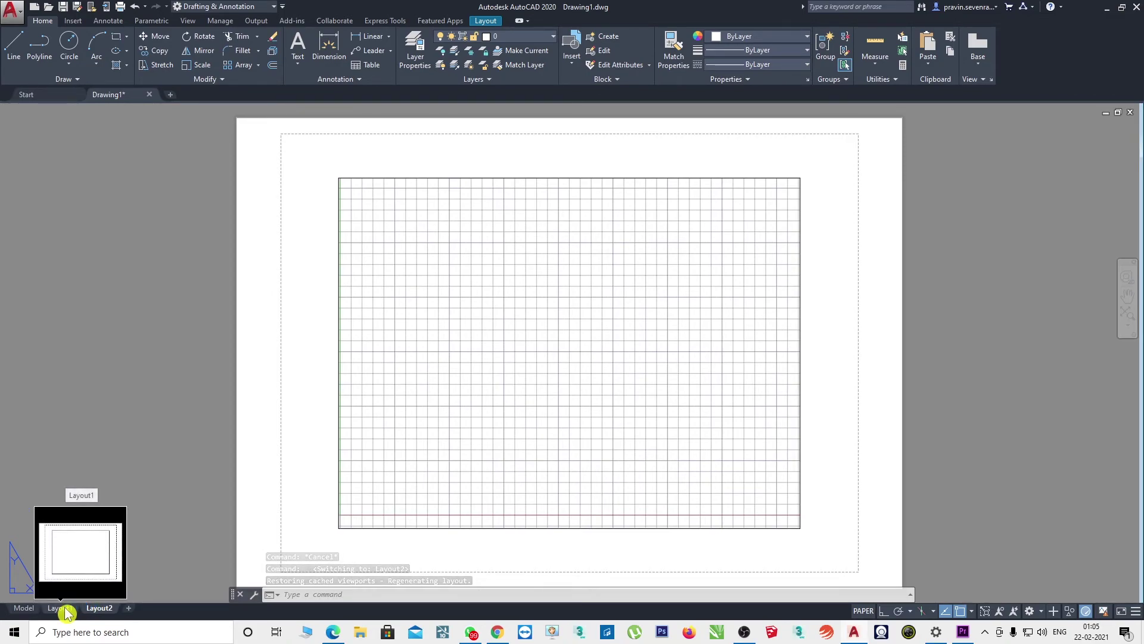
pyautogui.click(23, 609)
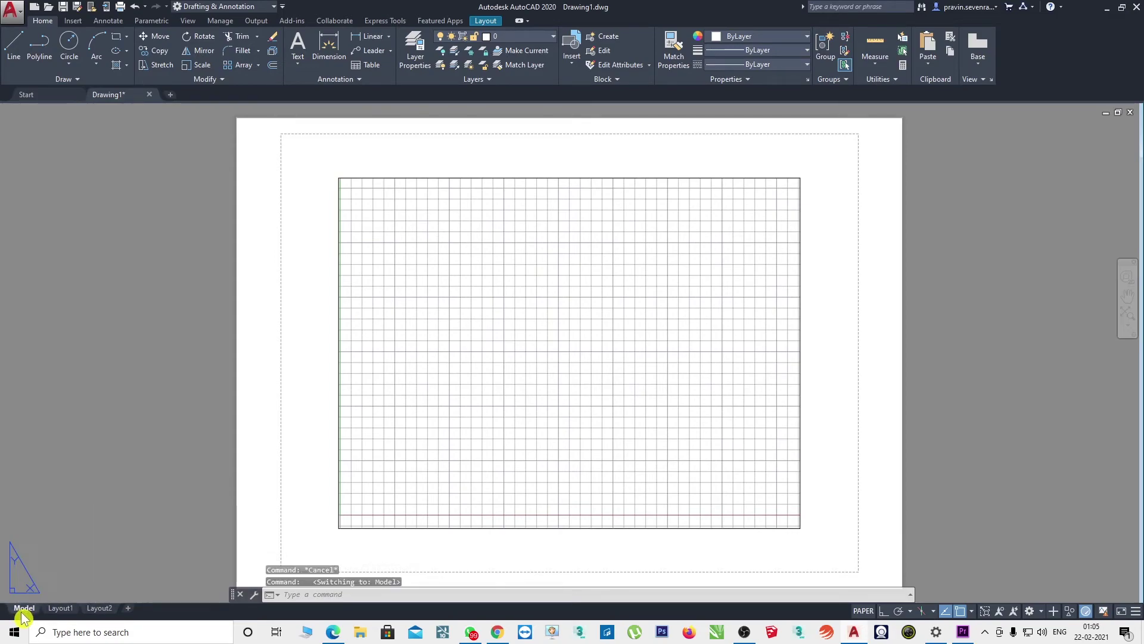
pyautogui.moveTo(305, 371)
pyautogui.mouseDown(button='middle')
pyautogui.moveTo(447, 417)
pyautogui.moveTo(272, 413)
pyautogui.mouseUp(button='middle')
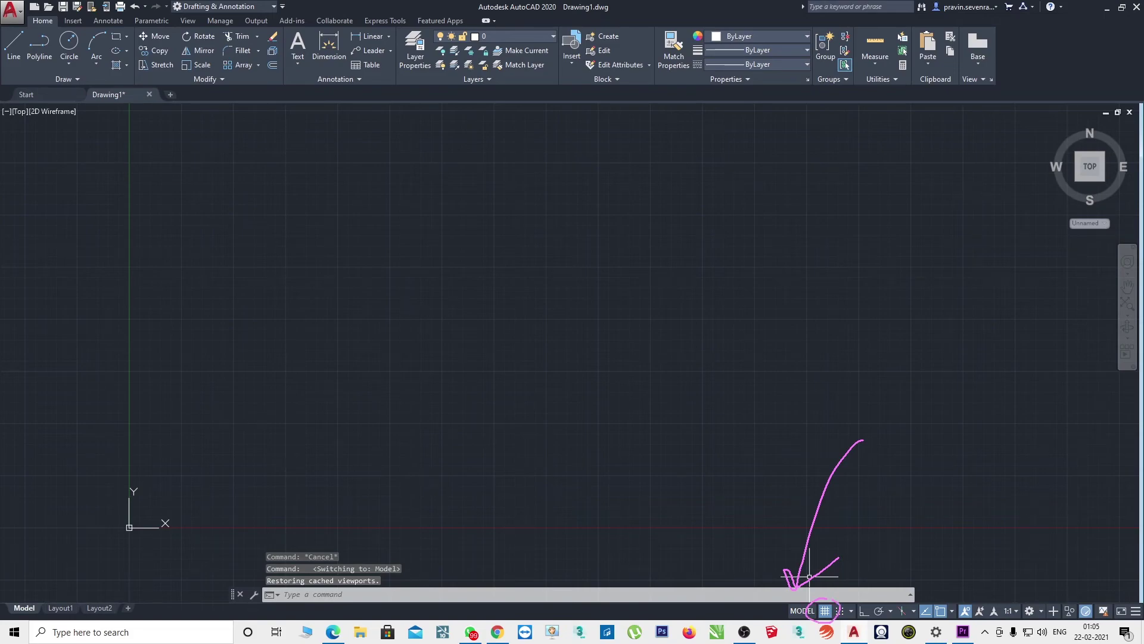
# Toggle the drawing grid off and back on from the status bar
pyautogui.moveTo(844, 585); pyautogui.dragTo(1084, 584)
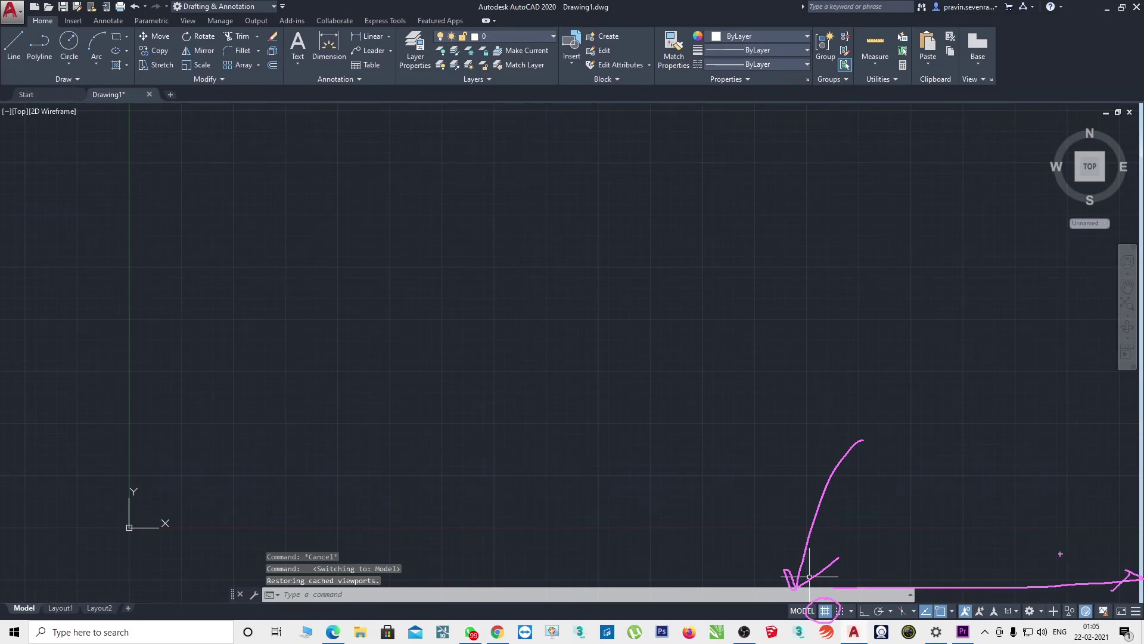
pyautogui.moveTo(1032, 509)
pyautogui.mouseDown()
pyautogui.moveTo(1002, 570)
pyautogui.moveTo(1072, 543)
pyautogui.mouseUp()
pyautogui.press('Escape')
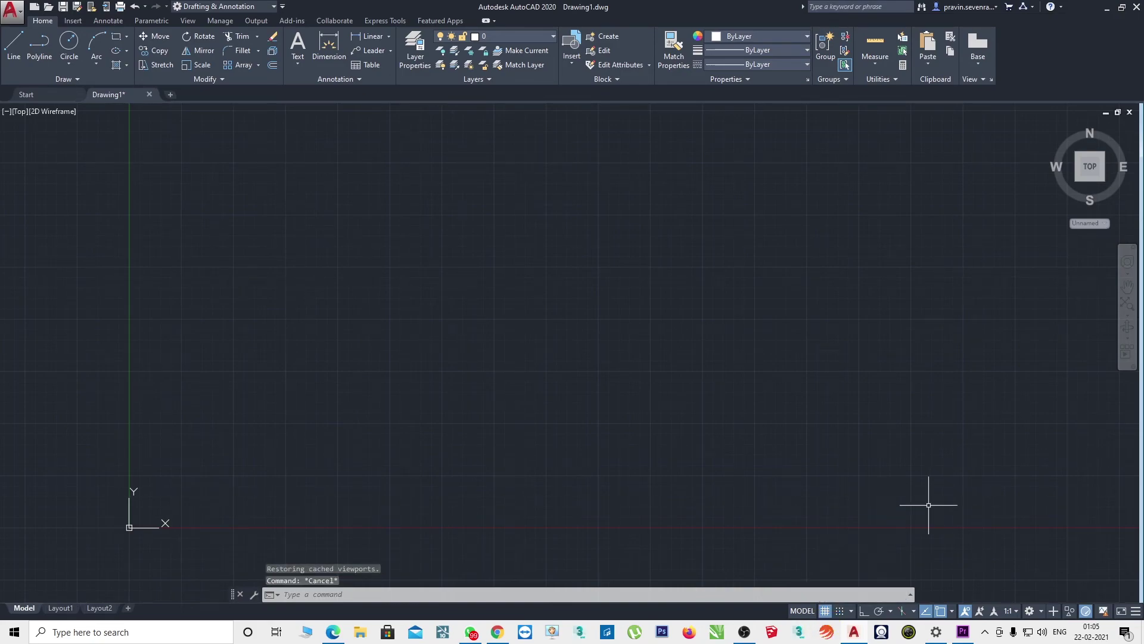
pyautogui.click(826, 611)
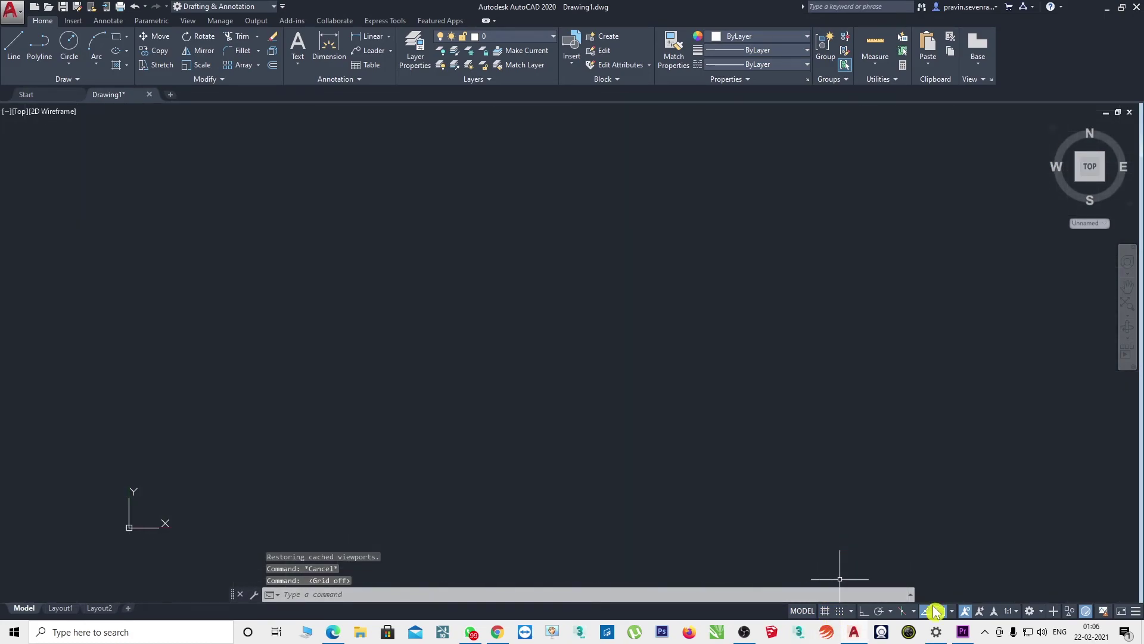
pyautogui.click(825, 611)
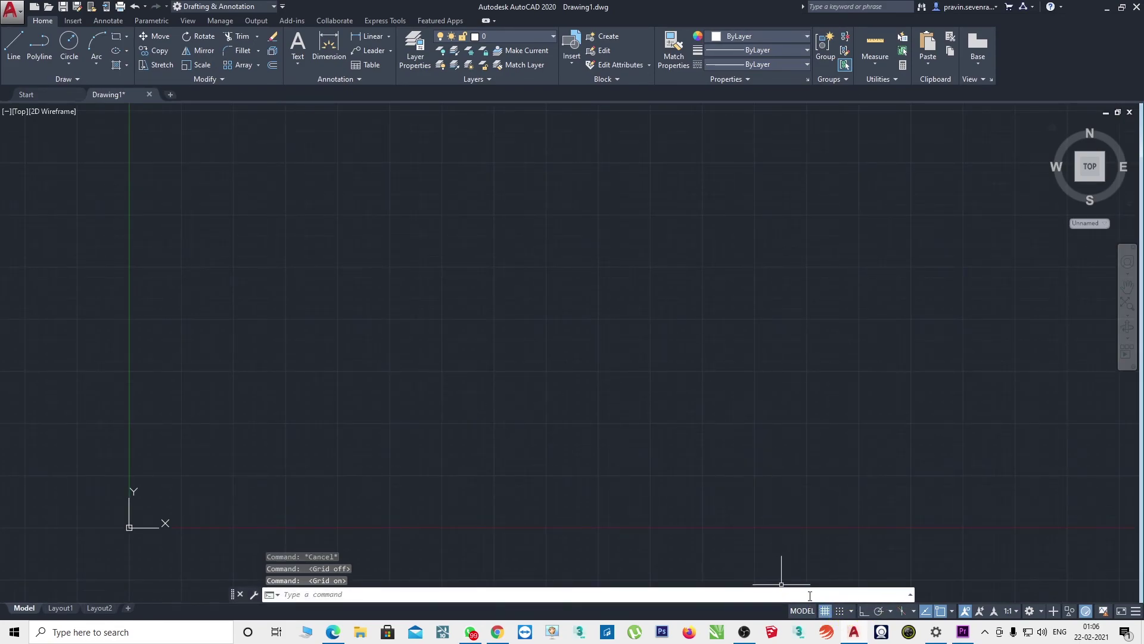
# Leave snap, ortho, object snap tracking and object snap off, with the grid showing
pyautogui.click(840, 612)
pyautogui.click(840, 611)
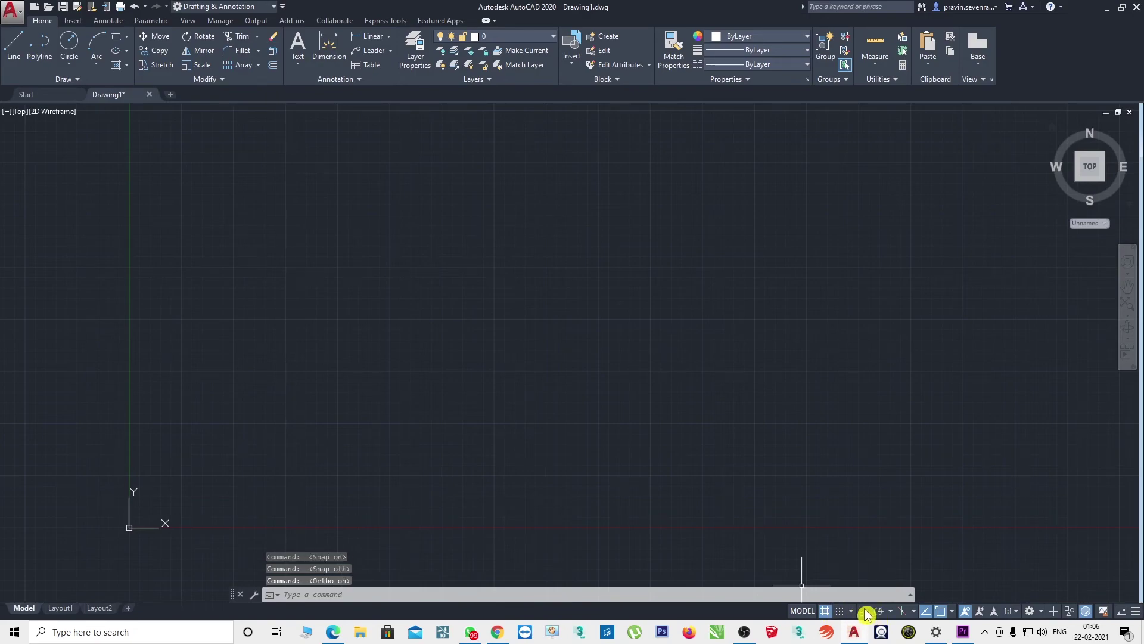
pyautogui.click(864, 611)
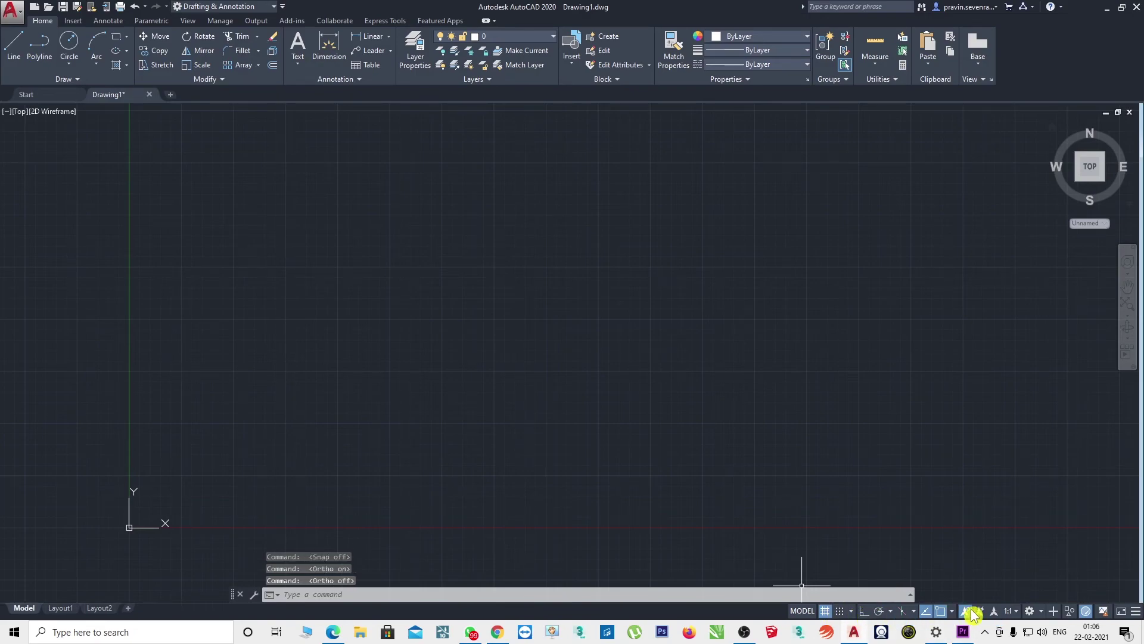
pyautogui.click(824, 611)
pyautogui.click(926, 611)
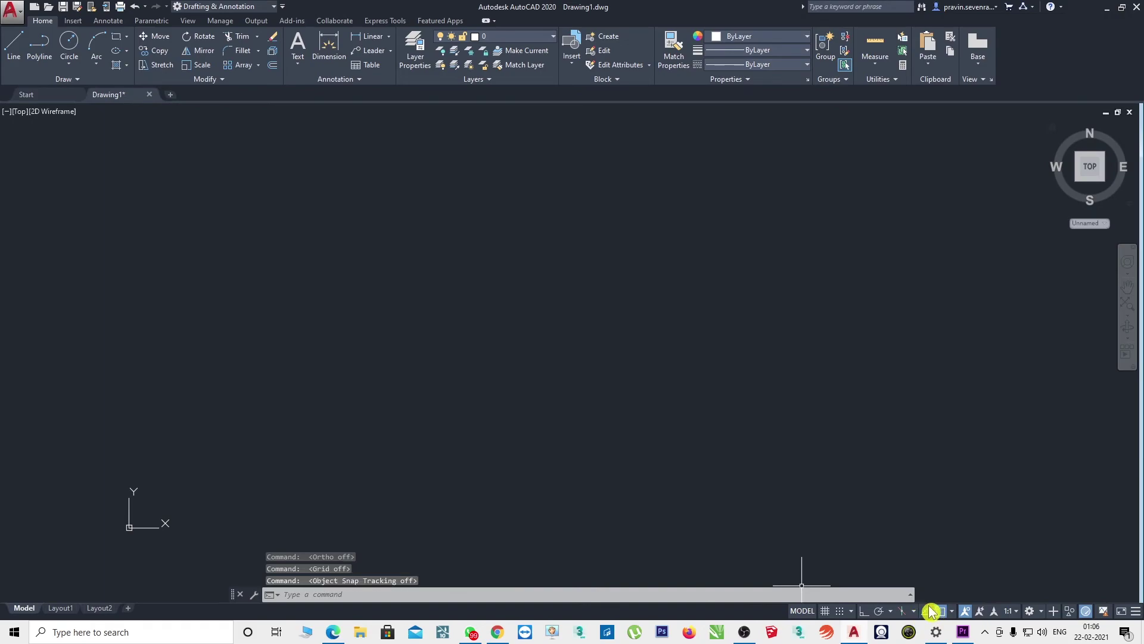
pyautogui.click(966, 611)
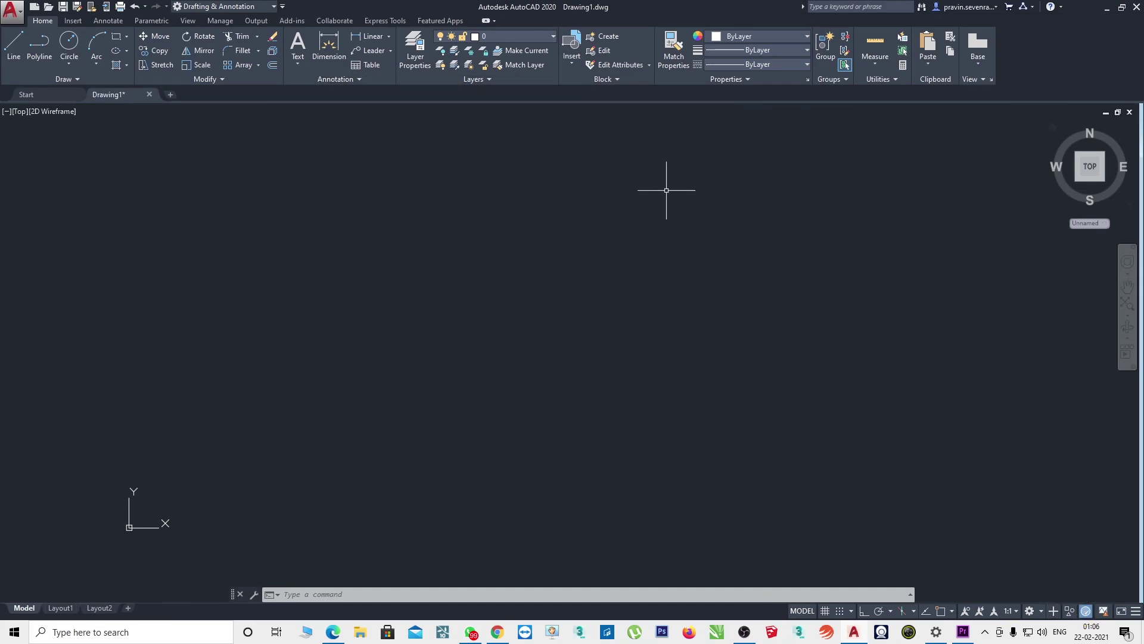
pyautogui.click(826, 611)
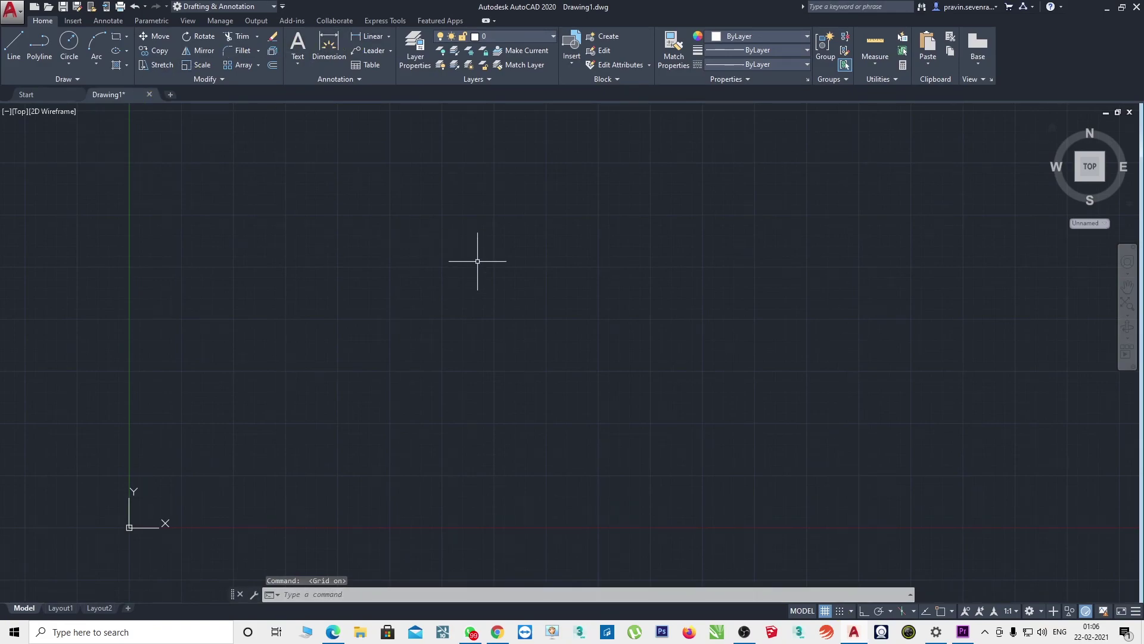